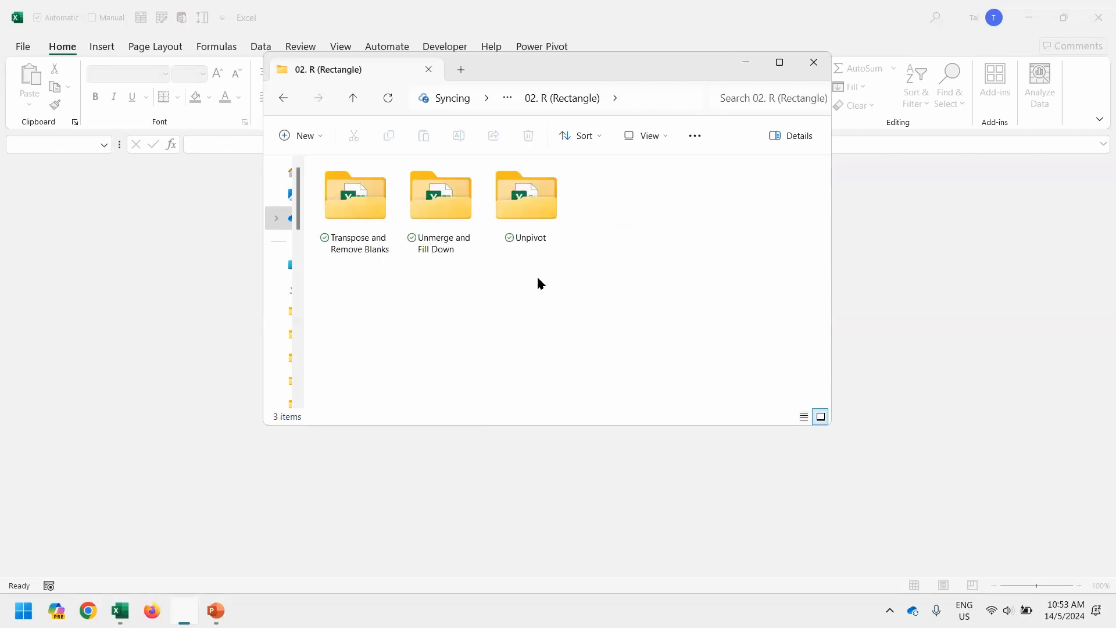
# Open the Transpose and Remove Blanks folder to reveal the Customer Order and Yearly Summary workbooks.
pyautogui.click(378, 243)
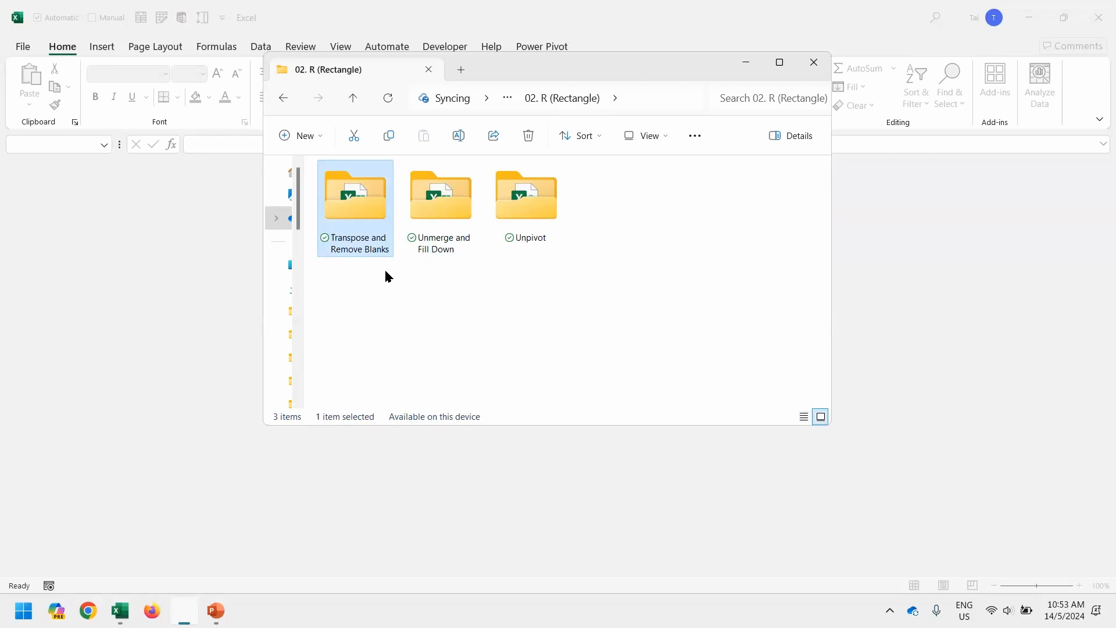
pyautogui.doubleClick(361, 218)
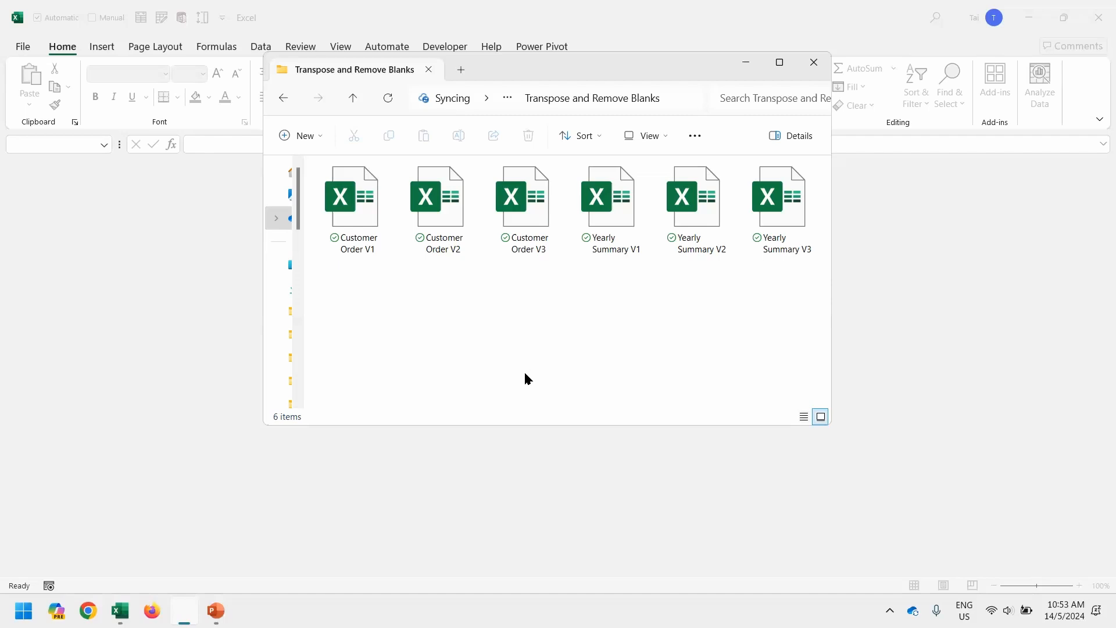
# Open Customer Order V1, inspect the Monster Inc., Swiss Goft Club, Baby Boss Corp. and Ocean Gate Security records, then close it.
pyautogui.doubleClick(363, 212)
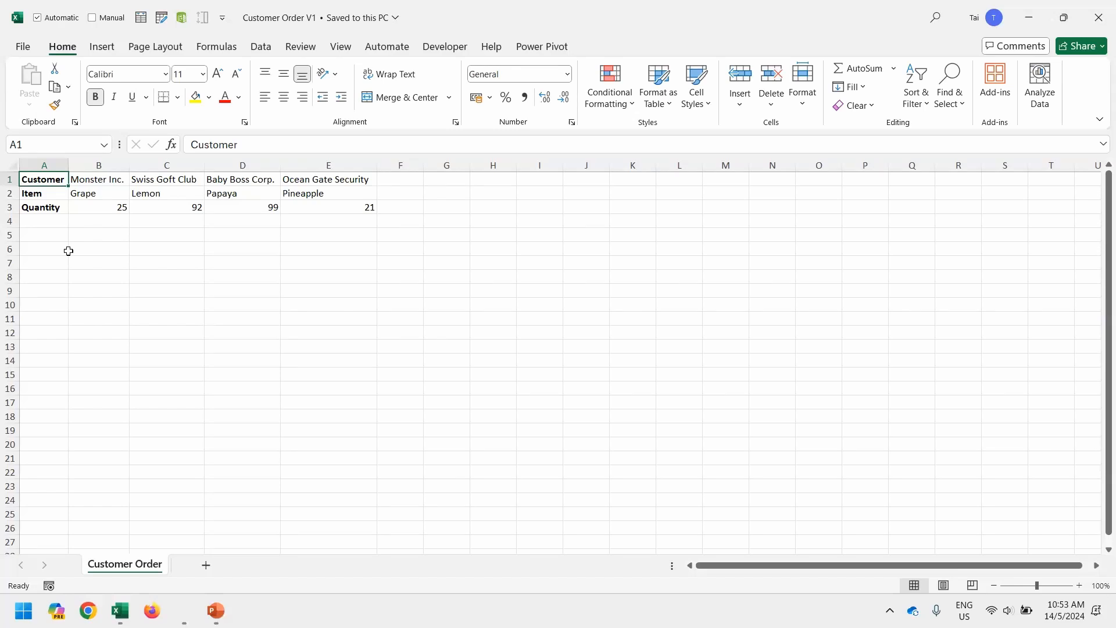
pyautogui.hotkey('shift', 'Down')
pyautogui.hotkey('shift', 'Down')
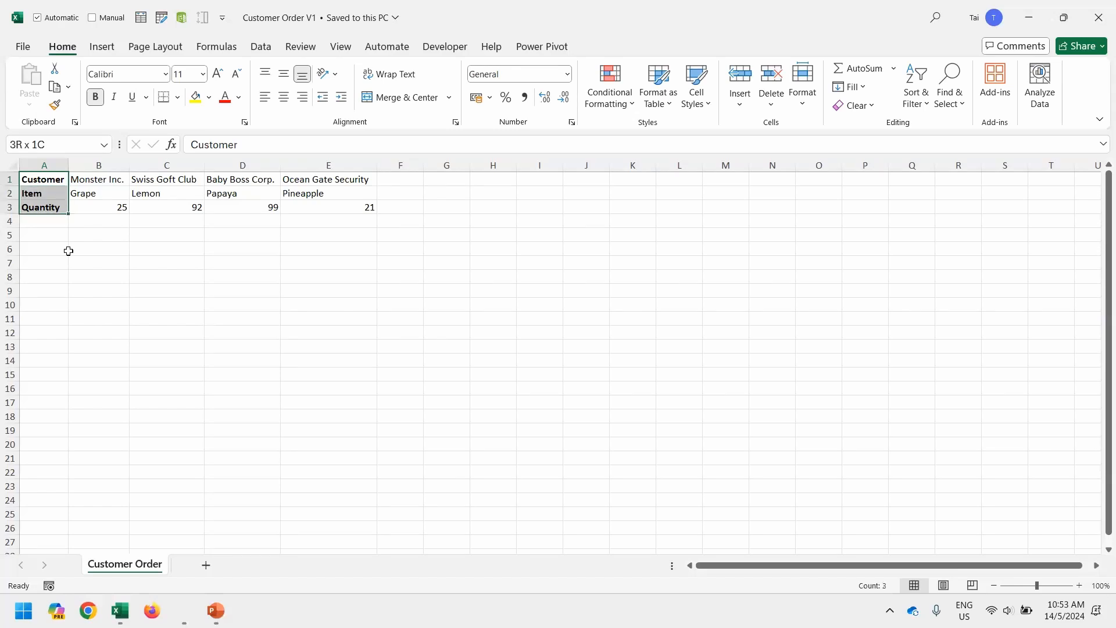
pyautogui.press('Right')
pyautogui.hotkey('shift', 'Down')
pyautogui.hotkey('shift', 'Down')
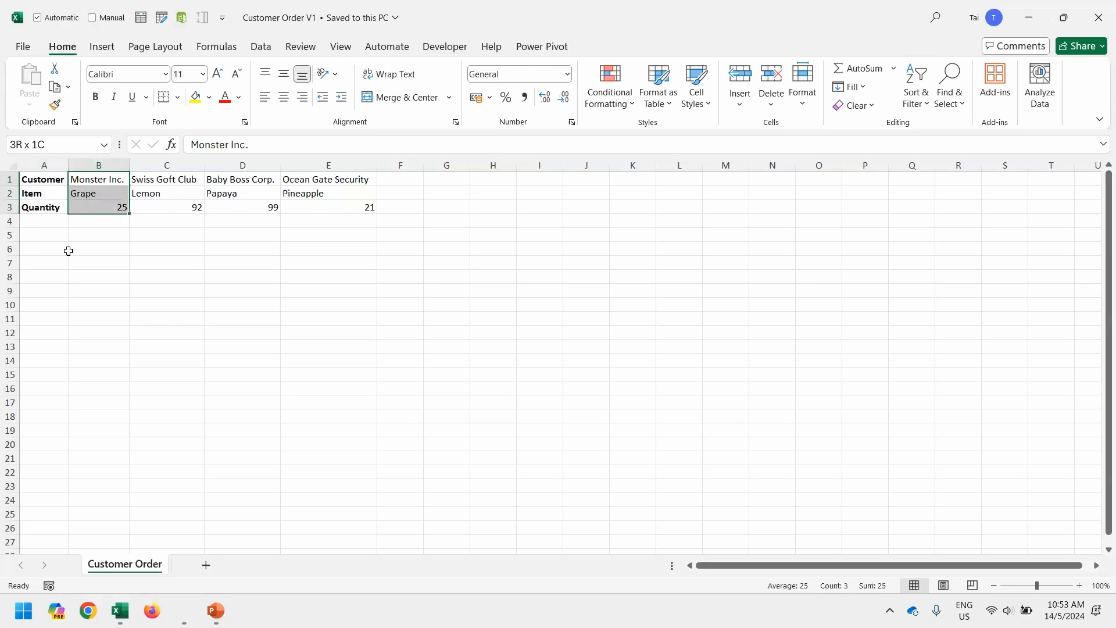
pyautogui.press('Right')
pyautogui.hotkey('shift', 'Down')
pyautogui.hotkey('shift', 'Down')
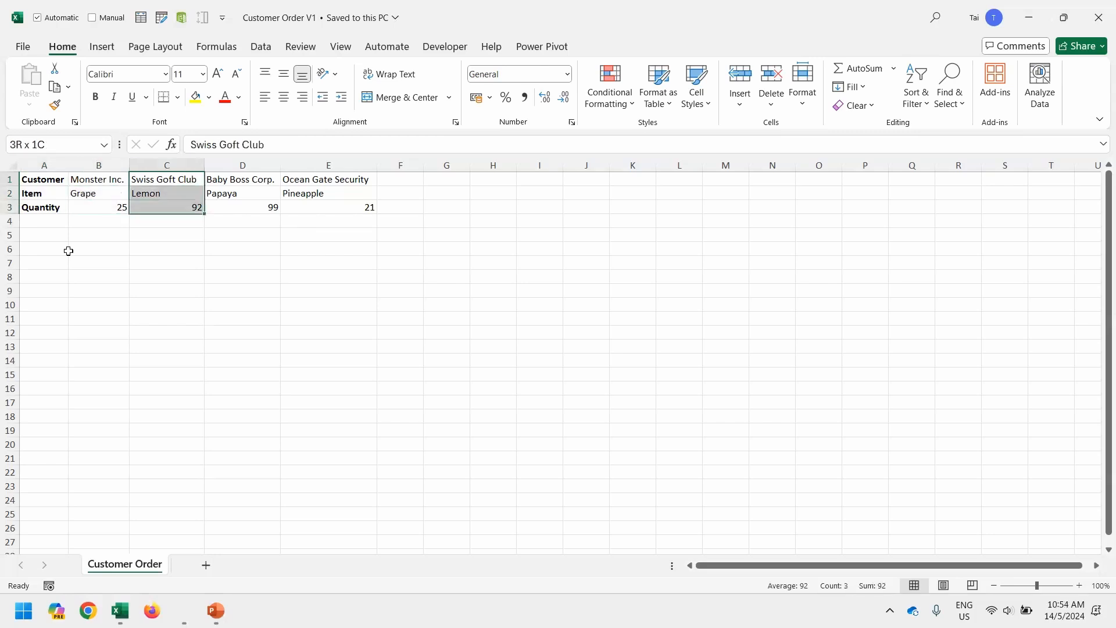
pyautogui.press('Right')
pyautogui.hotkey('shift', 'Down')
pyautogui.hotkey('shift', 'Down')
pyautogui.press('Right')
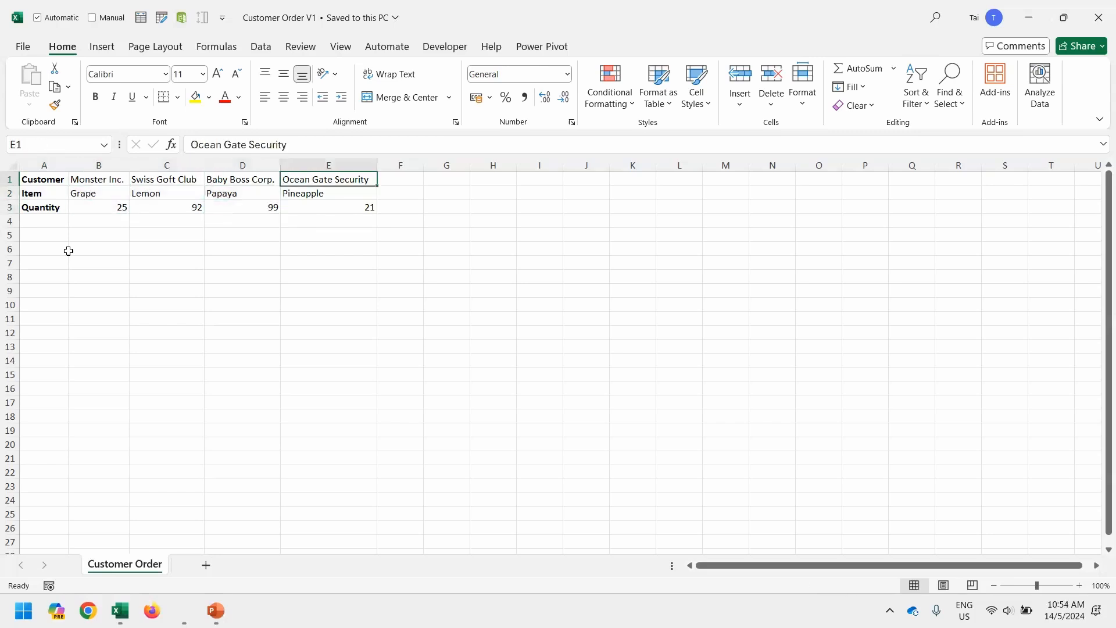
pyautogui.hotkey('shift', 'Down')
pyautogui.hotkey('shift', 'Down')
pyautogui.press('Left')
pyautogui.press('Left')
pyautogui.press('Left')
pyautogui.press('Left')
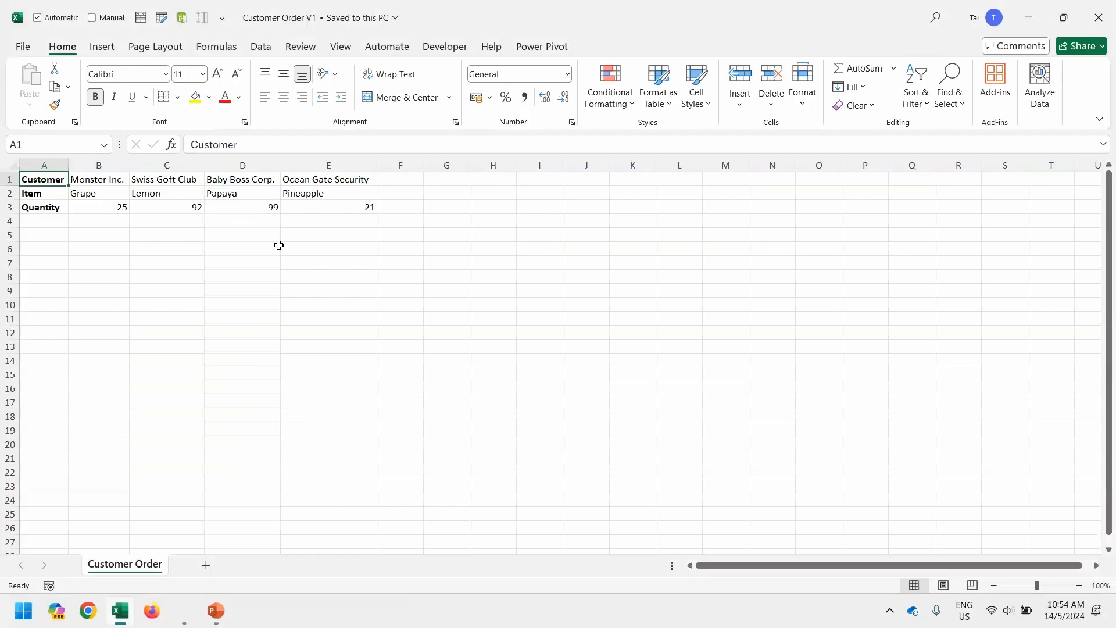
pyautogui.hotkey('ctrl', 'w')
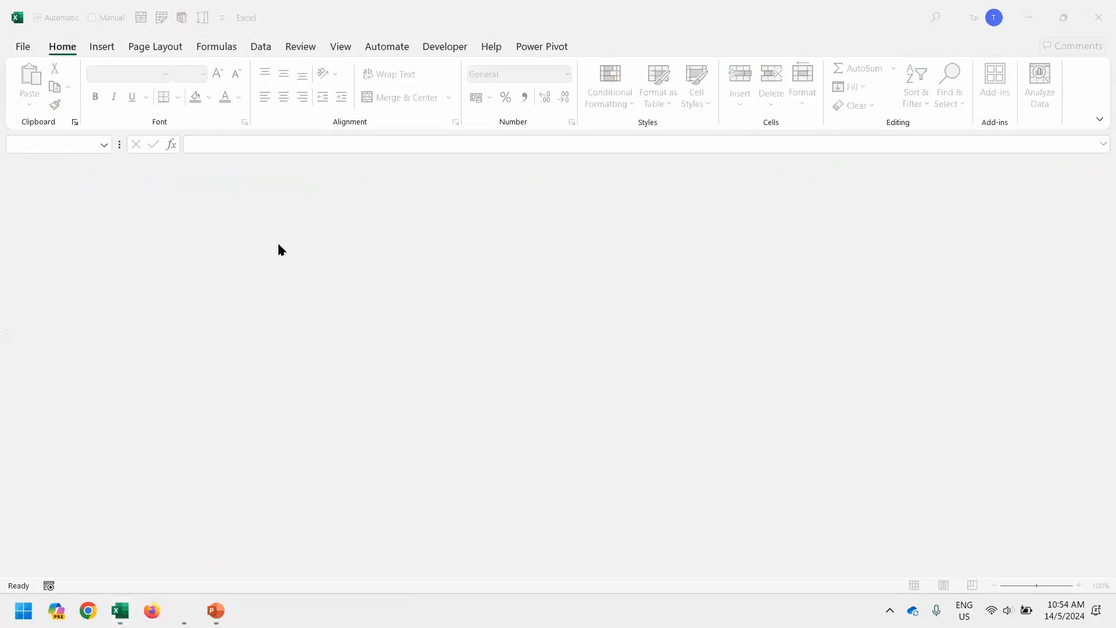
# Open Customer Order V2 from the folder and look over its quantities 250, 920 and 990.
pyautogui.hotkey('alt', 'Tab')
pyautogui.click(440, 197)
pyautogui.doubleClick(440, 197)
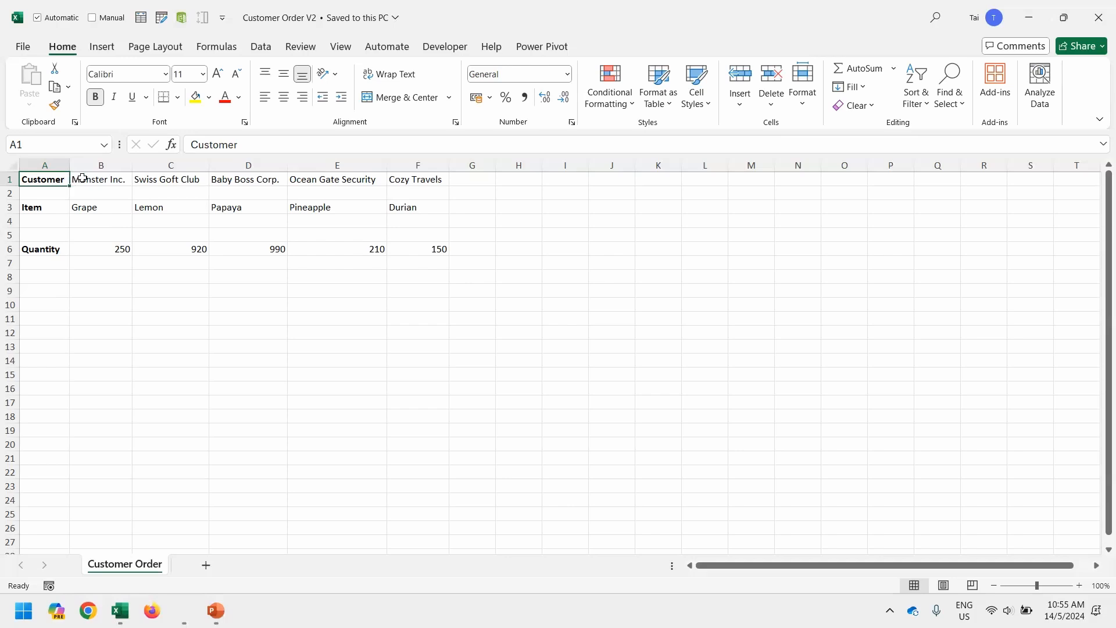
pyautogui.moveTo(106, 248); pyautogui.dragTo(247, 248)
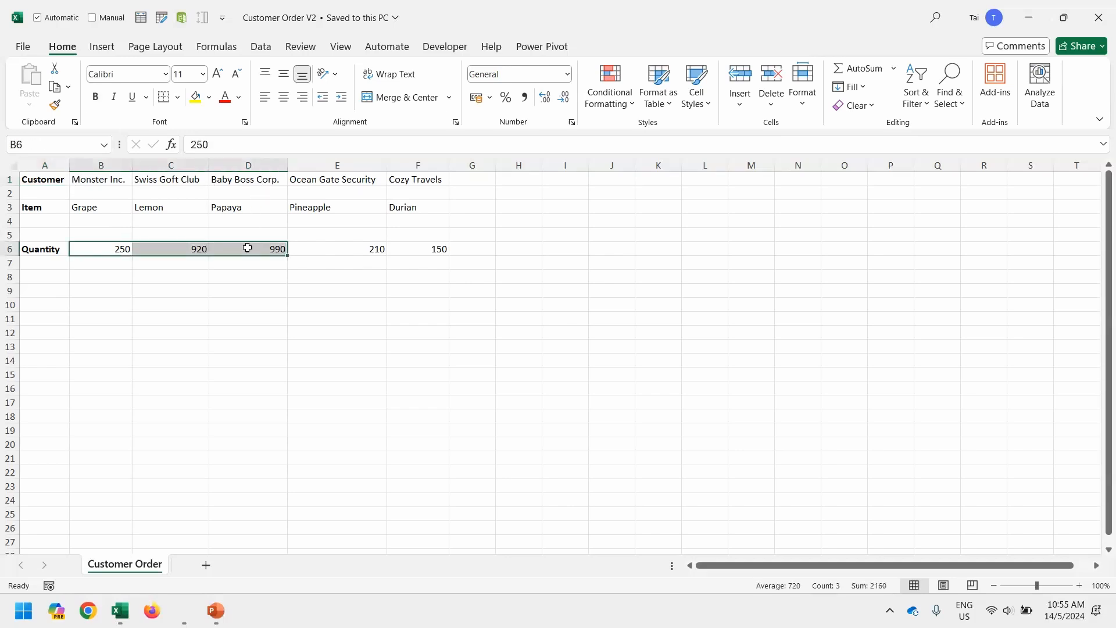
pyautogui.click(316, 330)
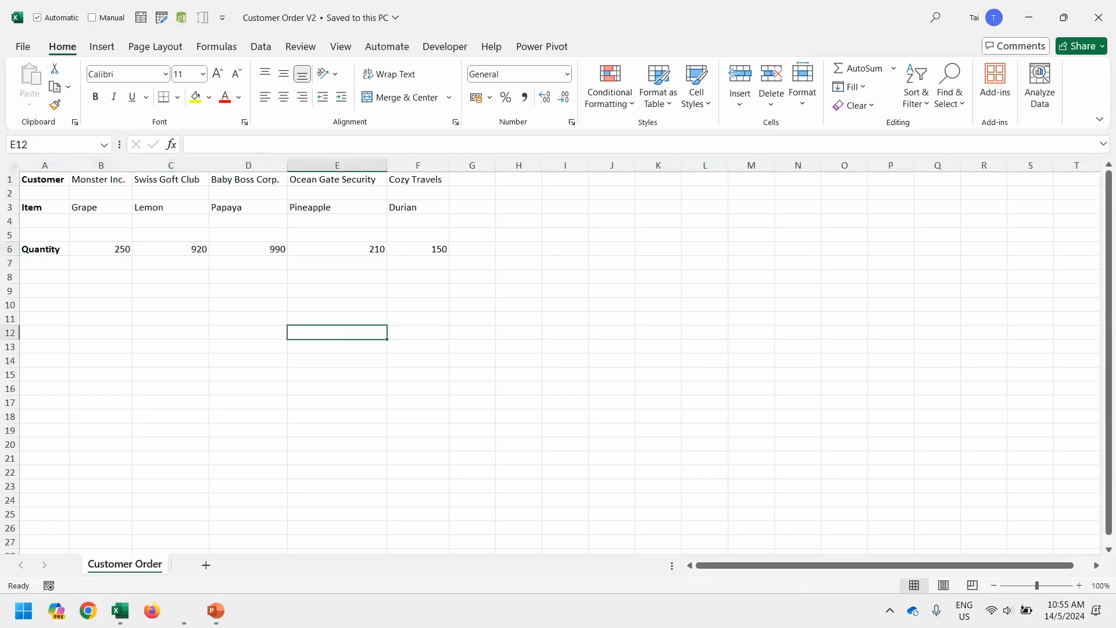
pyautogui.hotkey('ctrl', '4')
pyautogui.hotkey('ctrl', '2')
pyautogui.write('tRepeata')
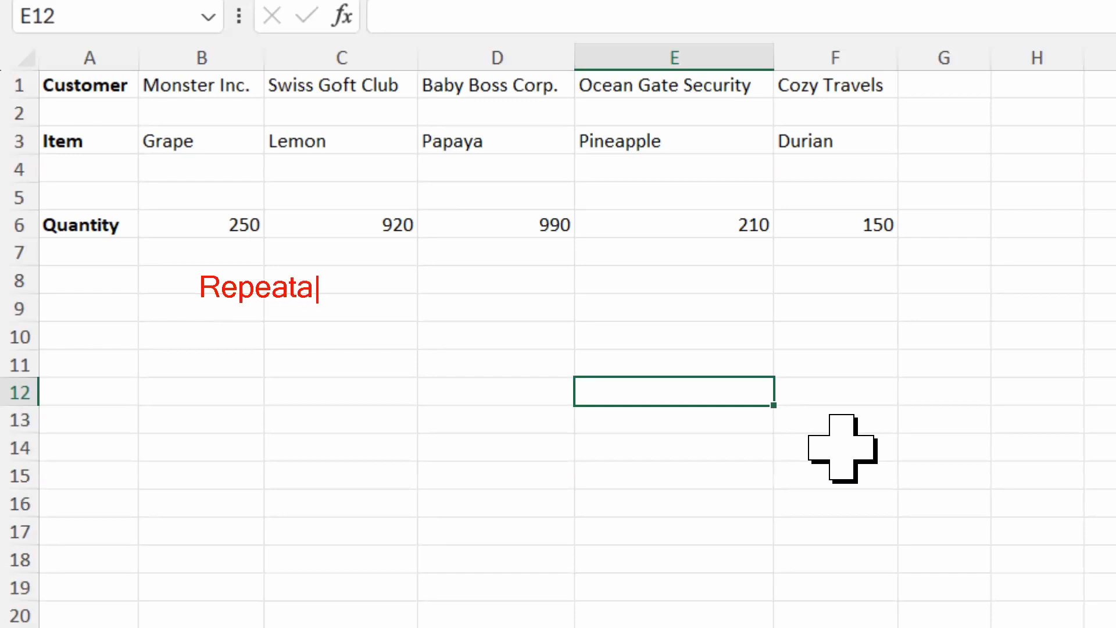
pyautogui.write('ble')
pyautogui.press('Return')
pyautogui.write('Scalable')
pyautogui.press('Return')
pyautogui.write('Main')
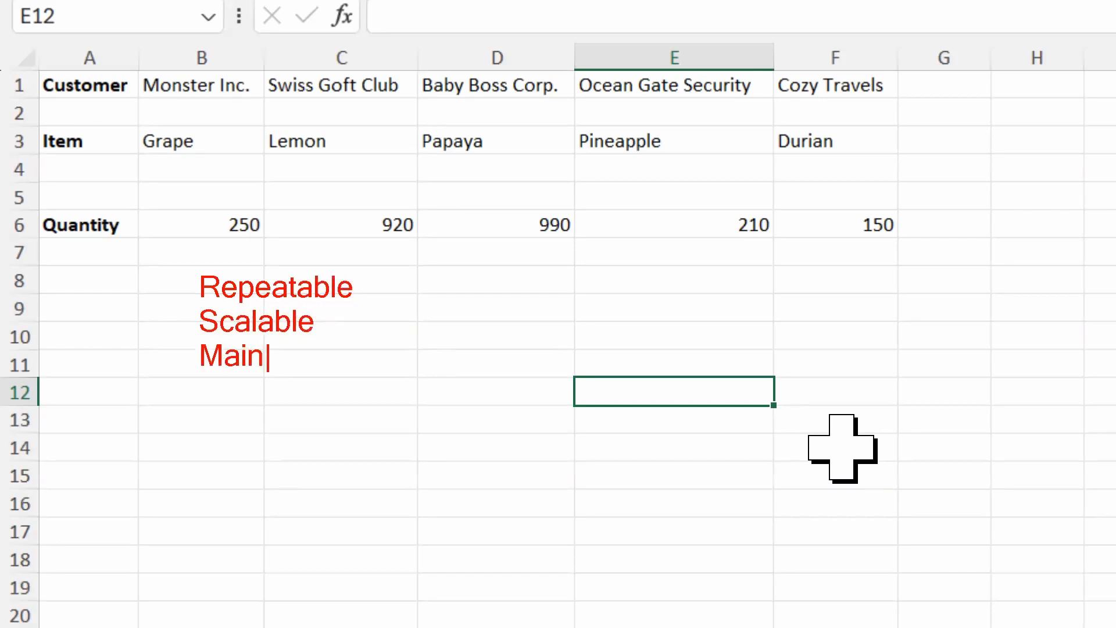
pyautogui.write('tainable')
pyautogui.press('Escape')
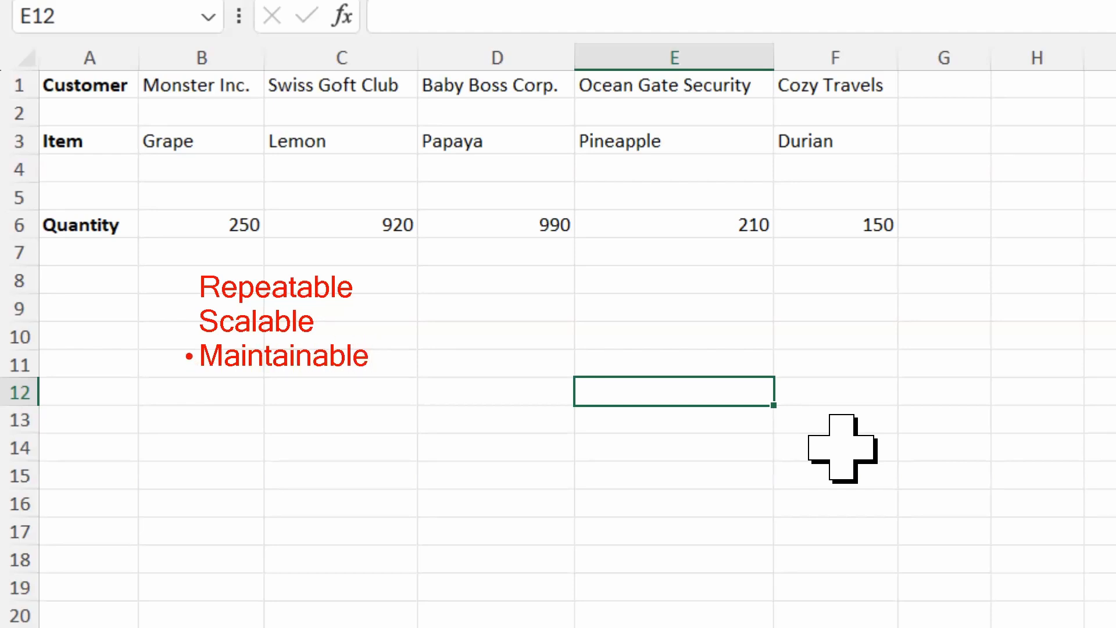
pyautogui.moveTo(187, 355); pyautogui.dragTo(156, 366)
pyautogui.moveTo(186, 334); pyautogui.dragTo(390, 393)
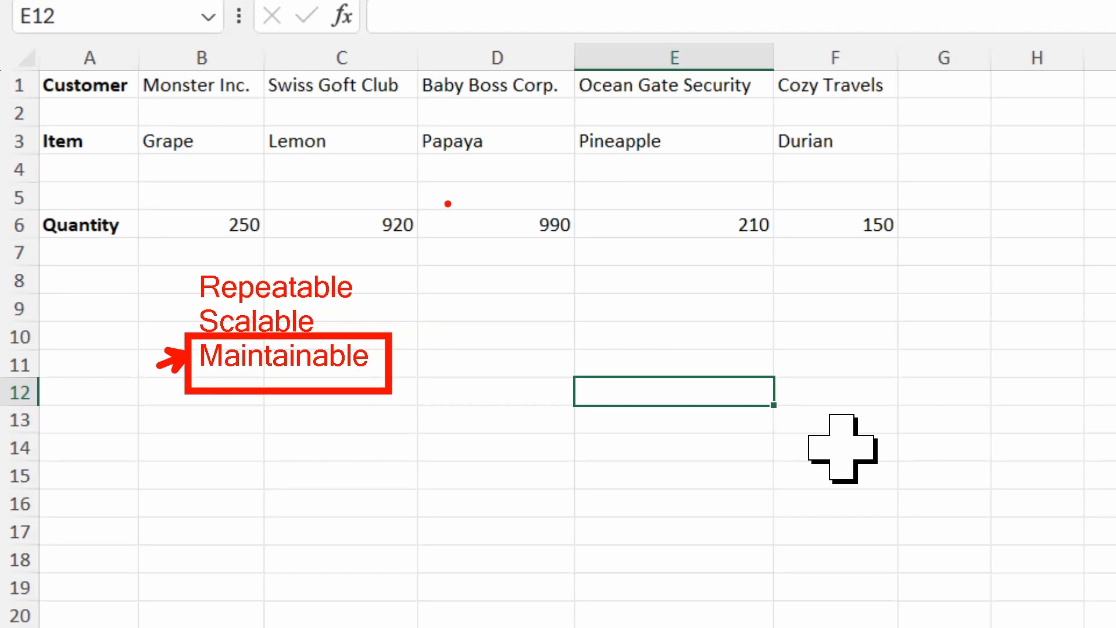
pyautogui.moveTo(413, 158); pyautogui.dragTo(413, 200)
pyautogui.moveTo(414, 103); pyautogui.dragTo(413, 123)
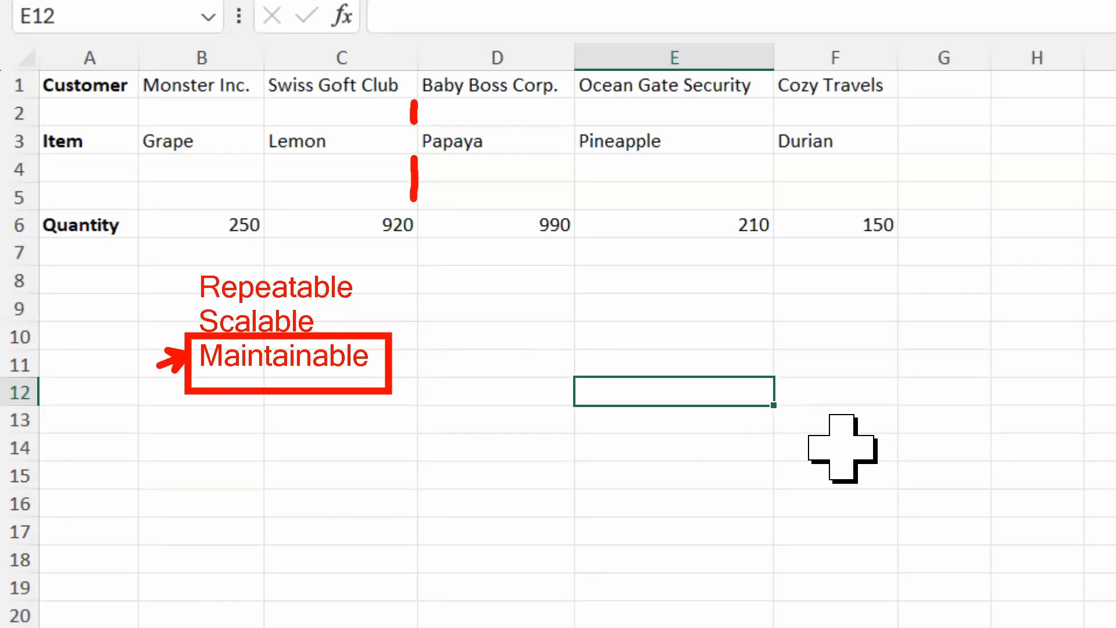
pyautogui.press('Escape')
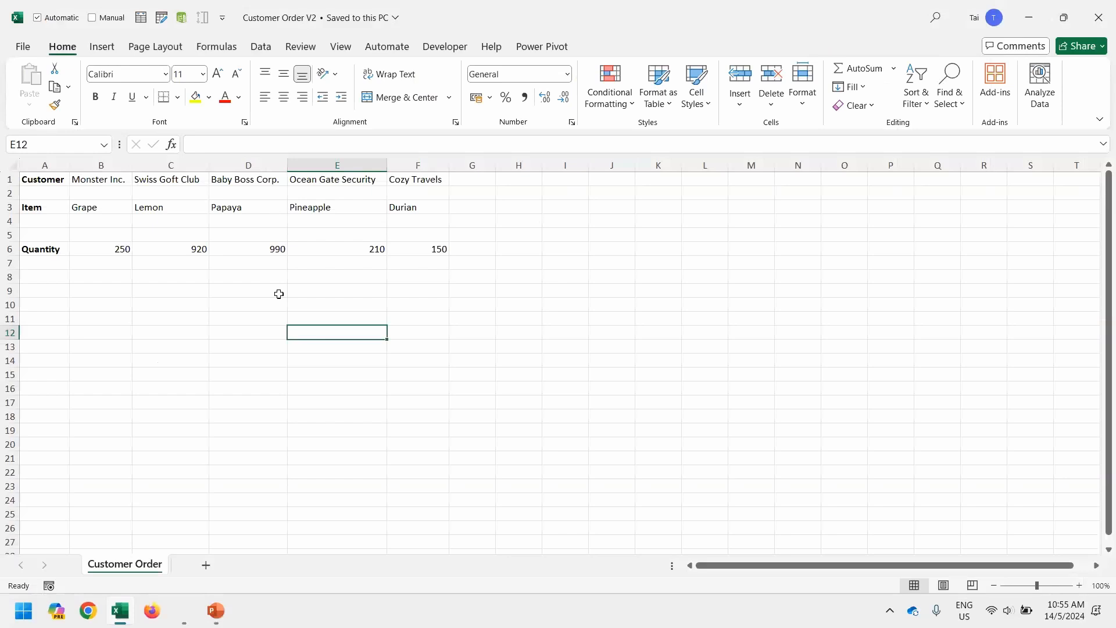
# Insert two blank columns at C–D before the Swiss Goft Club data, then close Customer Order V2.
pyautogui.click(185, 163)
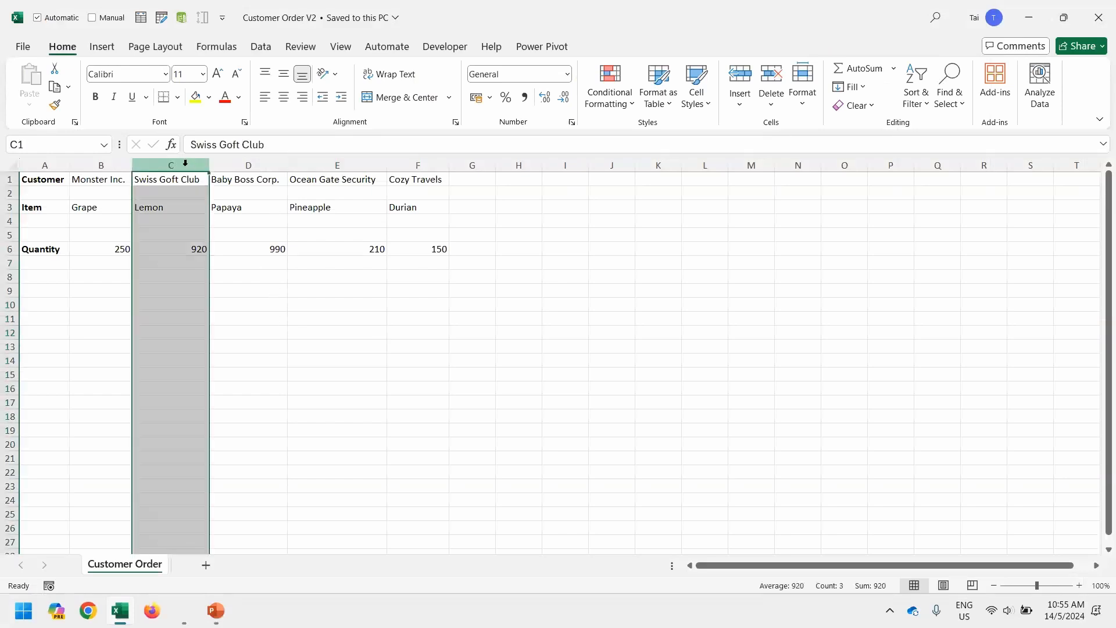
pyautogui.hotkey('shift', 'Right')
pyautogui.hotkey('ctrl', 'shift', '+')
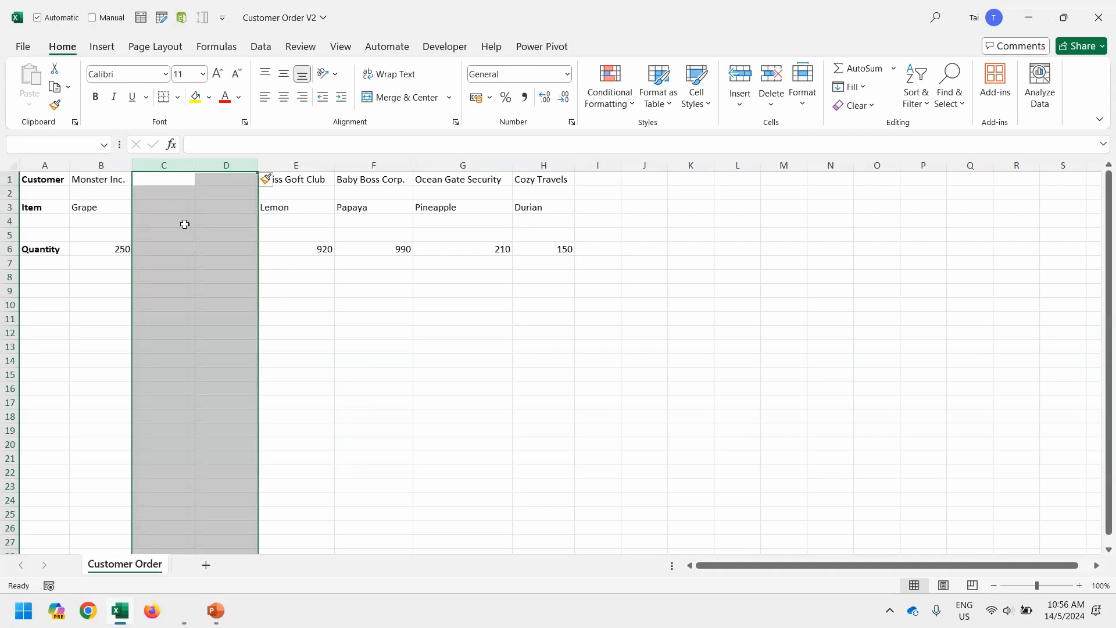
pyautogui.hotkey('alt', 'F4')
# Discard the unsaved column insertion and select Customer Order V1 in the folder.
pyautogui.press('n')
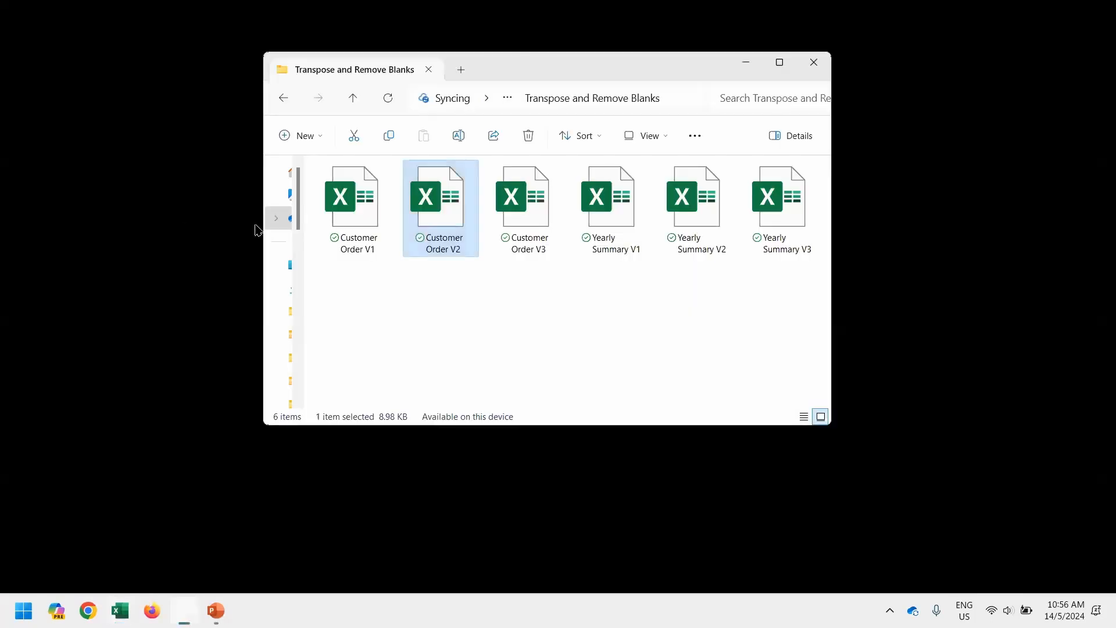
pyautogui.click(458, 285)
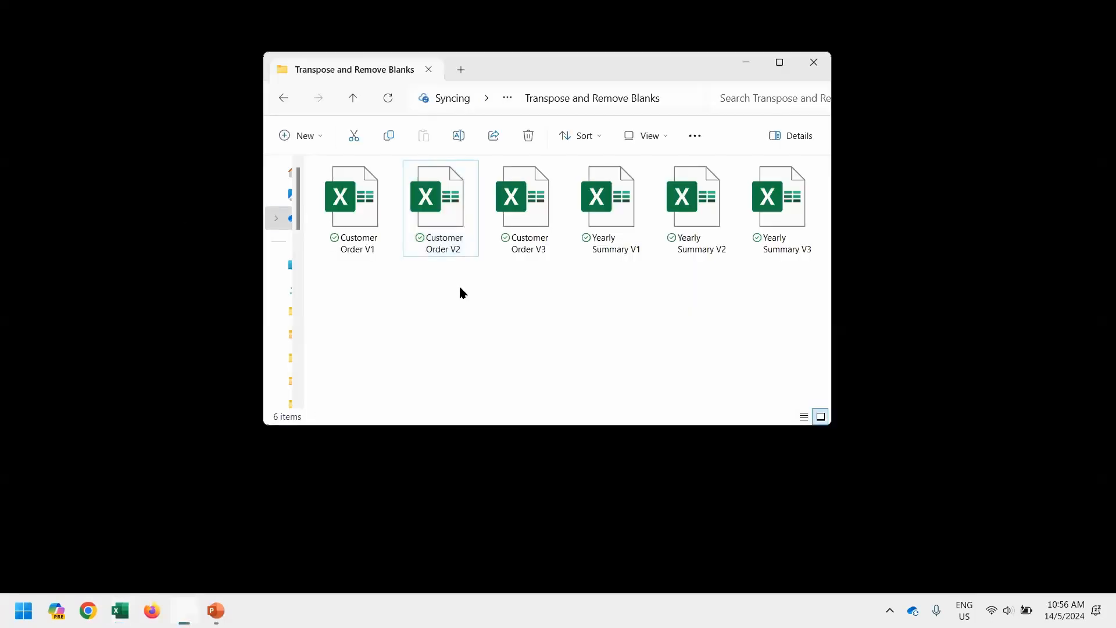
pyautogui.click(378, 225)
# Launch Excel from the Start search 'ex' and create a new blank workbook.
pyautogui.press('super')
pyautogui.write('ex')
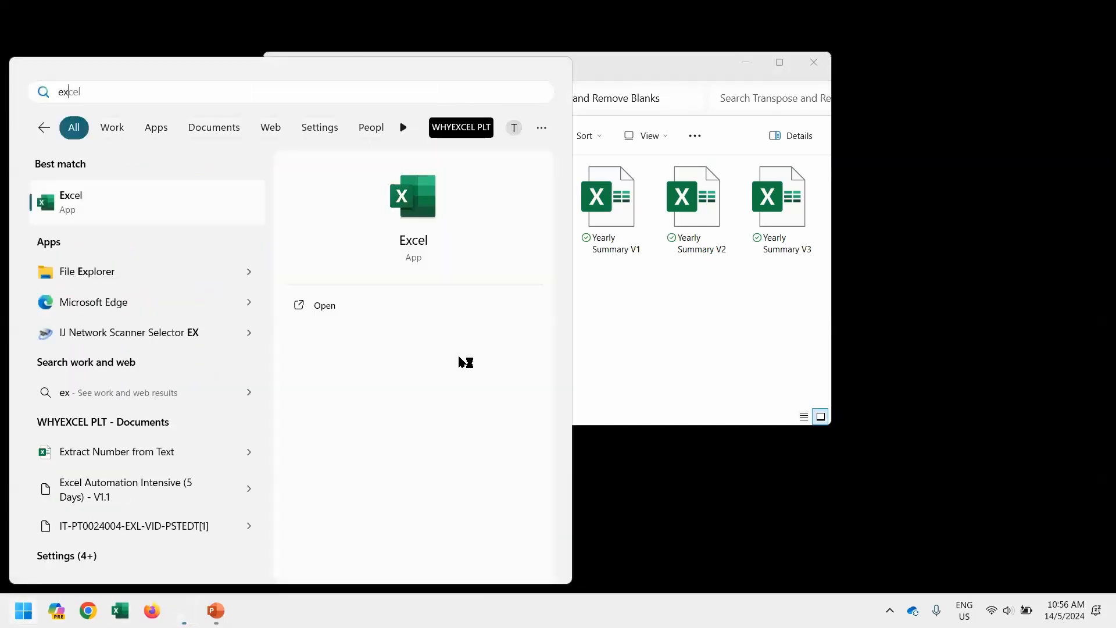
pyautogui.press('Return')
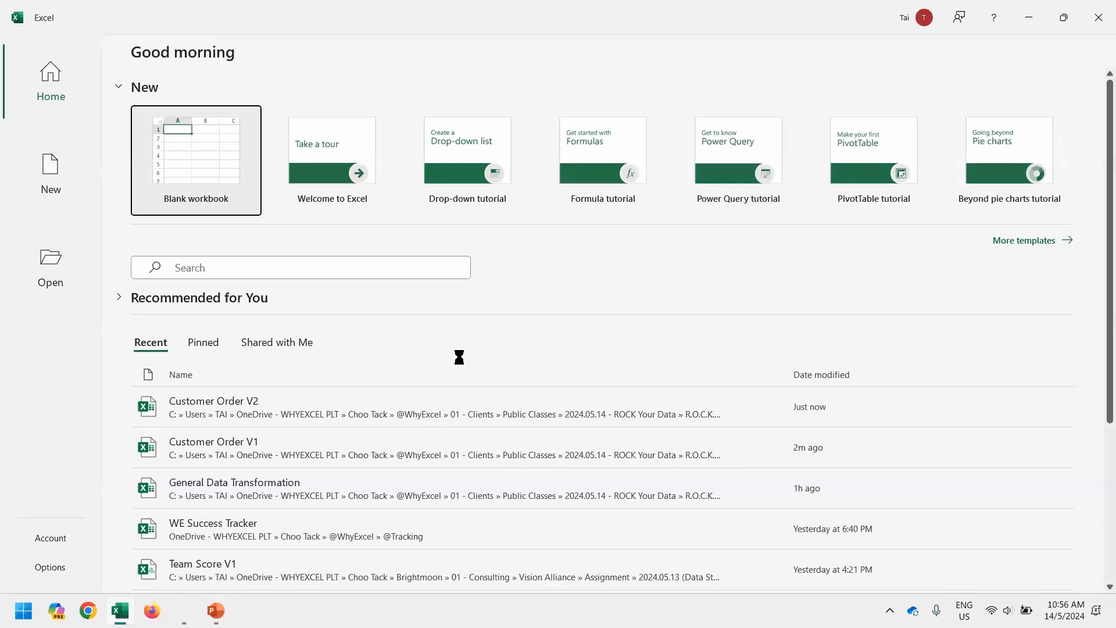
pyautogui.press('Return')
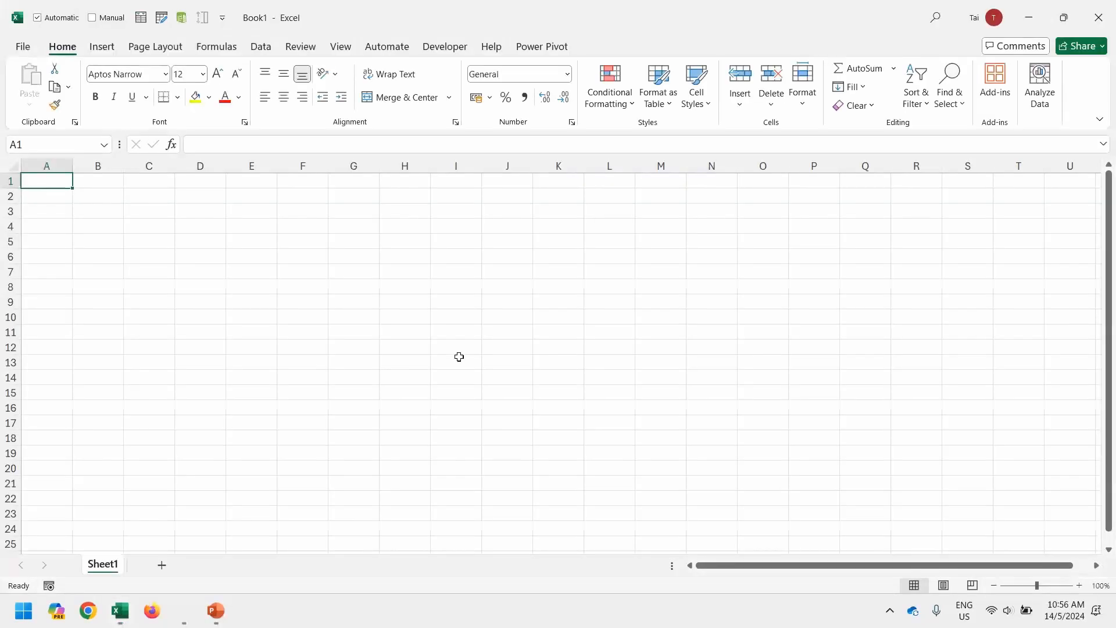
# Select the folder path in File Explorer, clear the file selection and return to Excel.
pyautogui.hotkey('alt', 'Tab')
pyautogui.hotkey('alt', 'd')
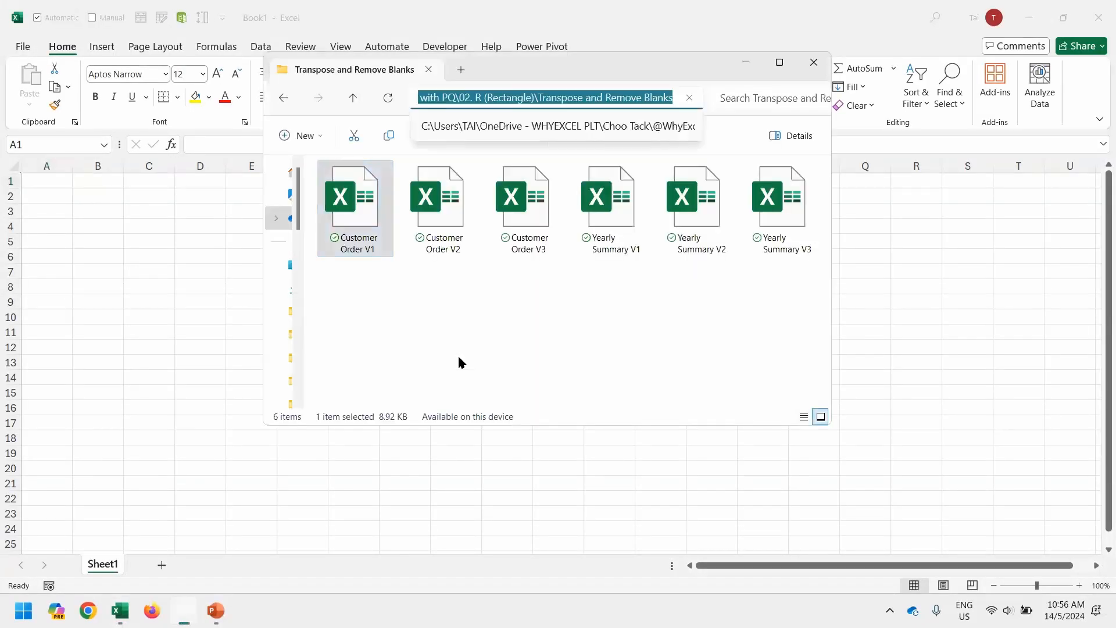
pyautogui.press('Escape')
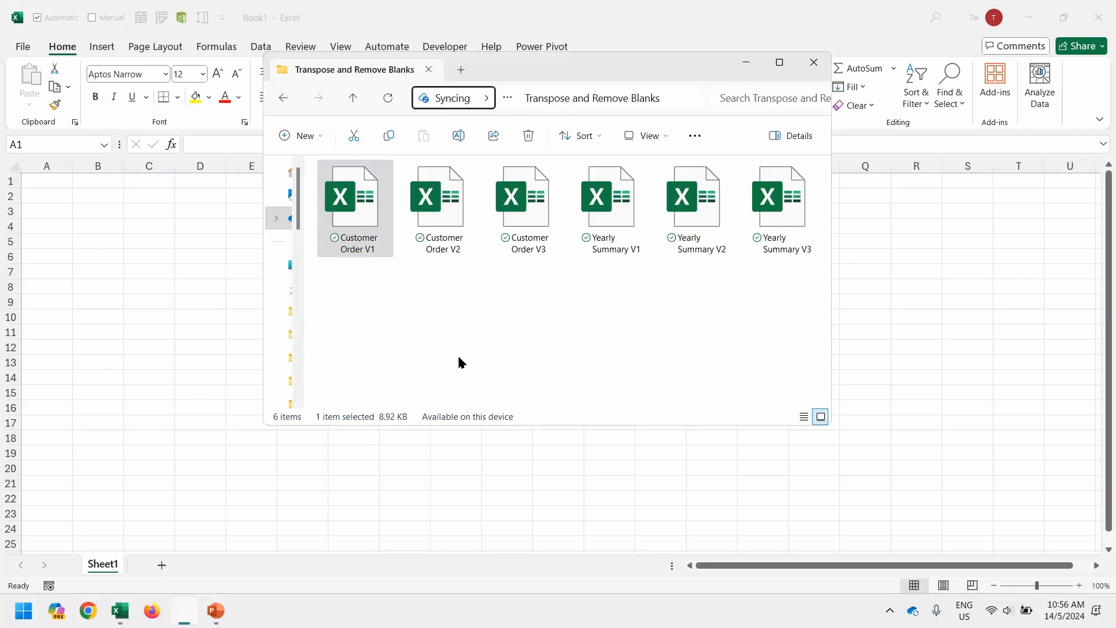
pyautogui.click(459, 357)
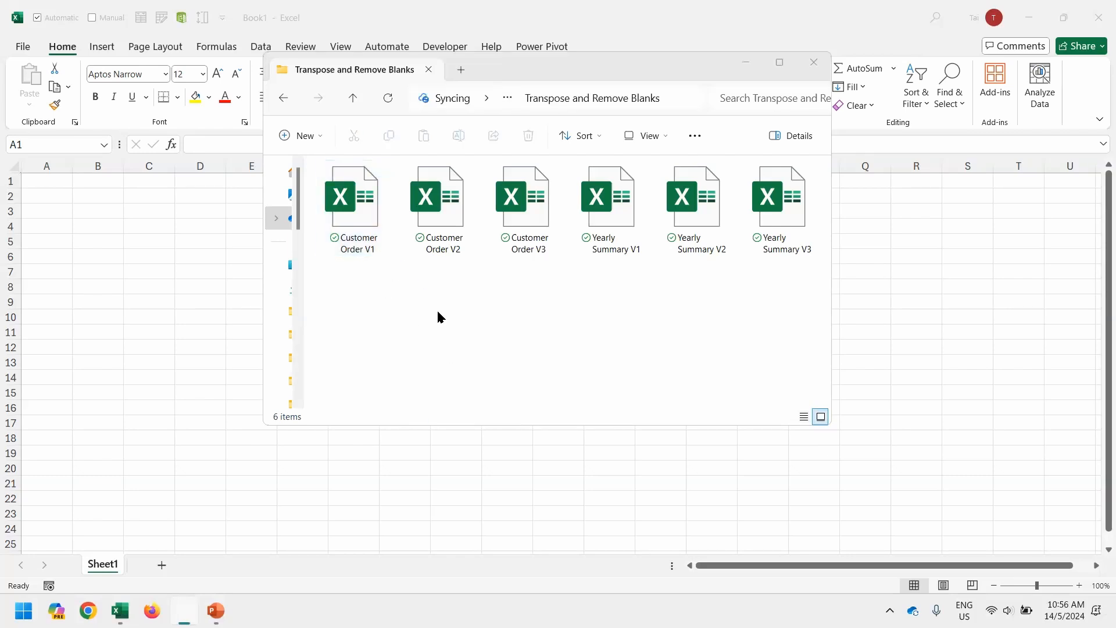
pyautogui.hotkey('alt', 'Tab')
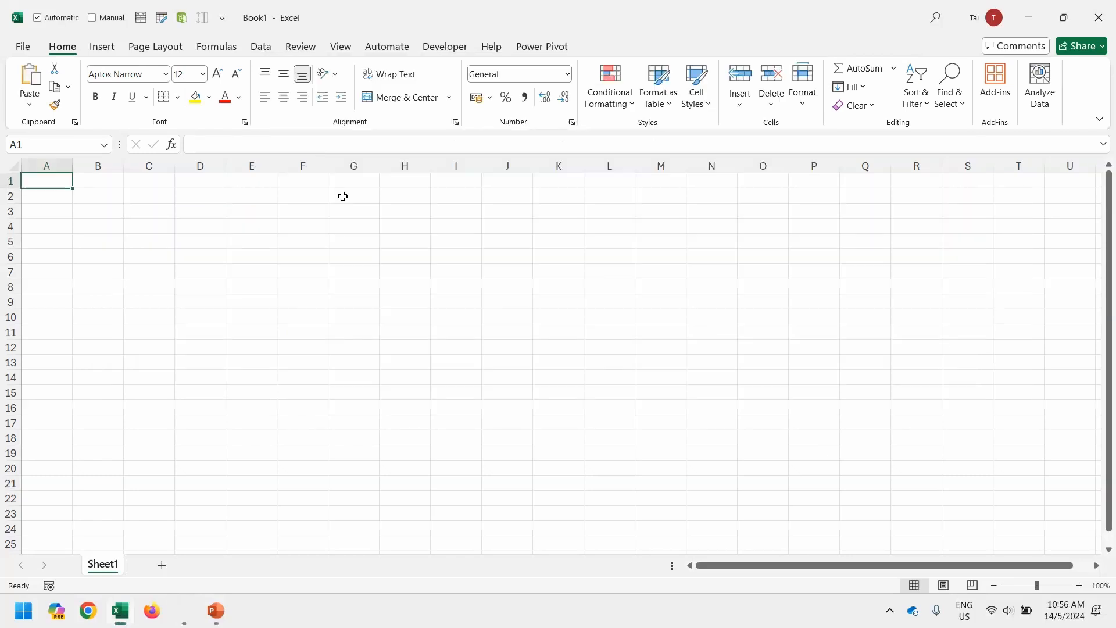
# Start a Get Data import from an Excel workbook file.
pyautogui.click(257, 46)
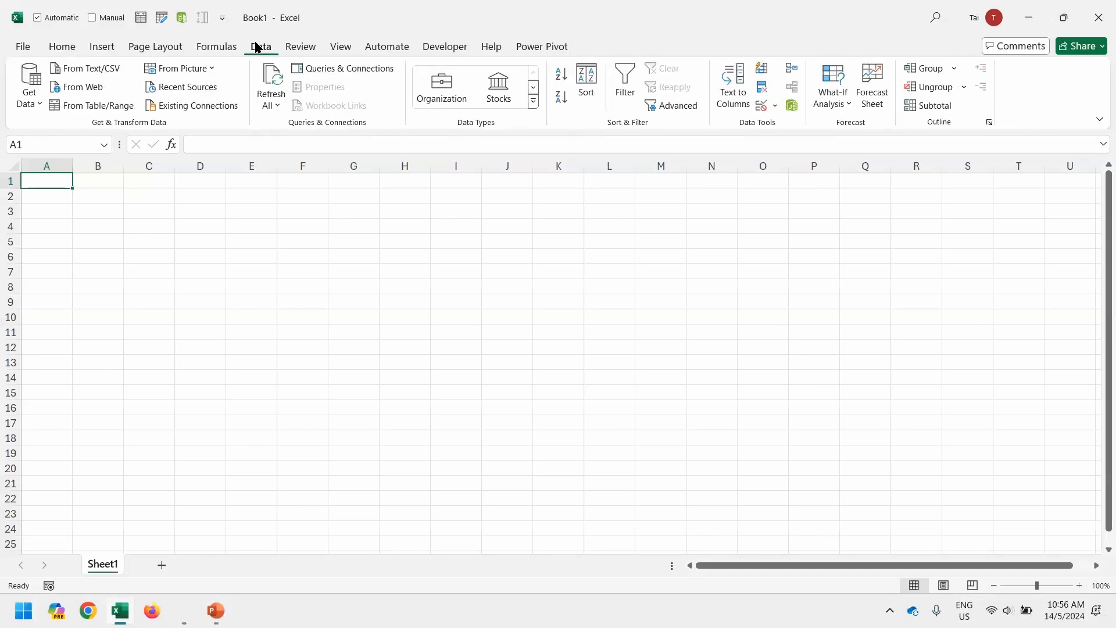
pyautogui.click(26, 108)
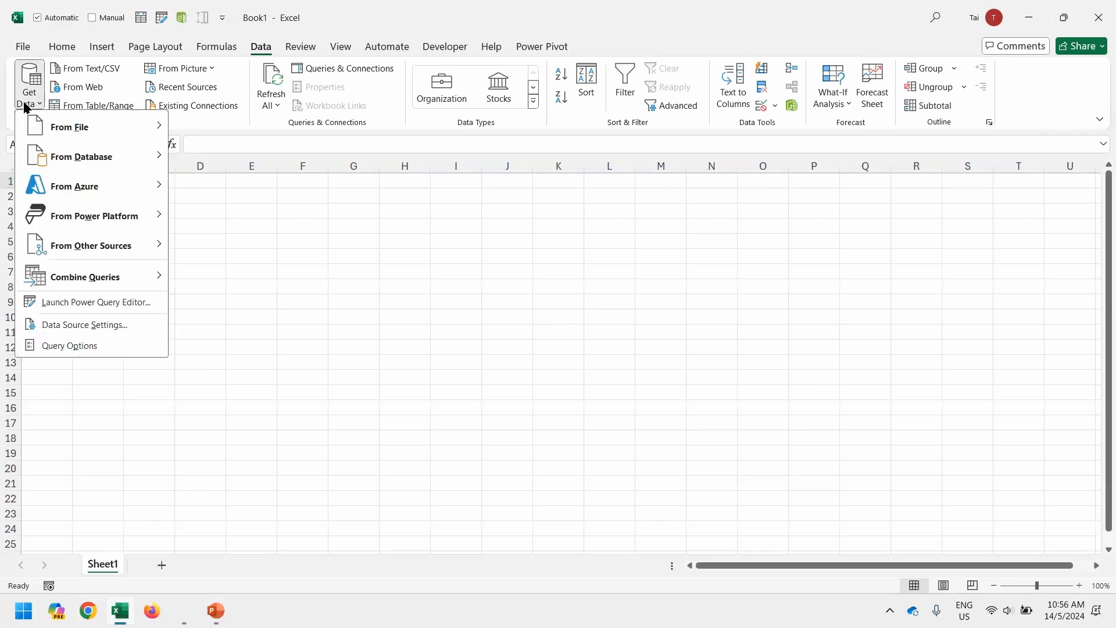
pyautogui.moveTo(45, 128)
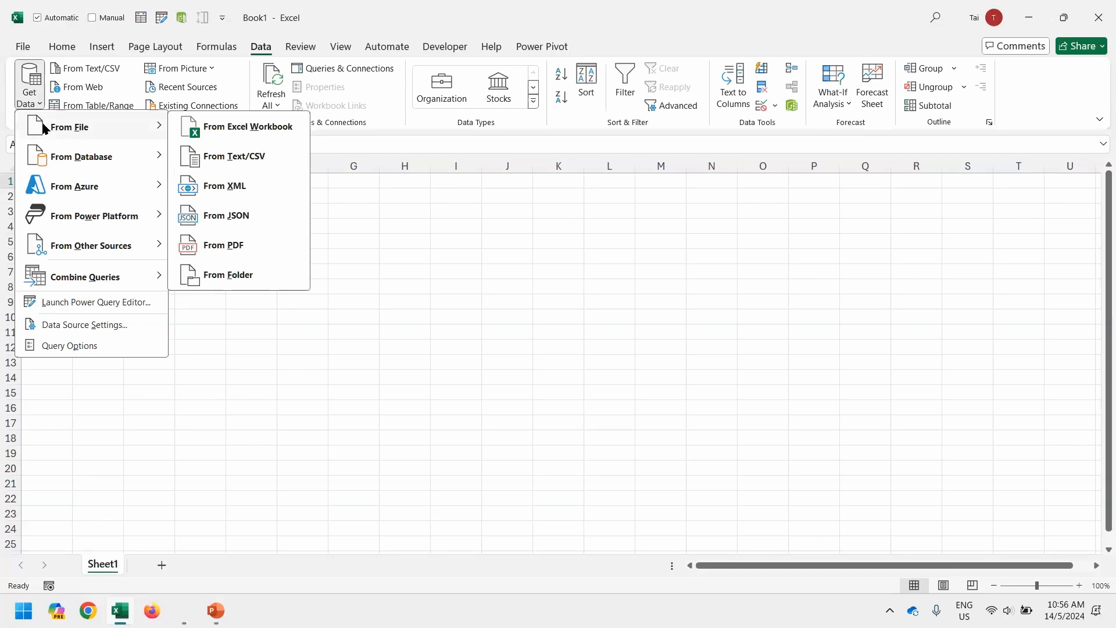
pyautogui.click(201, 127)
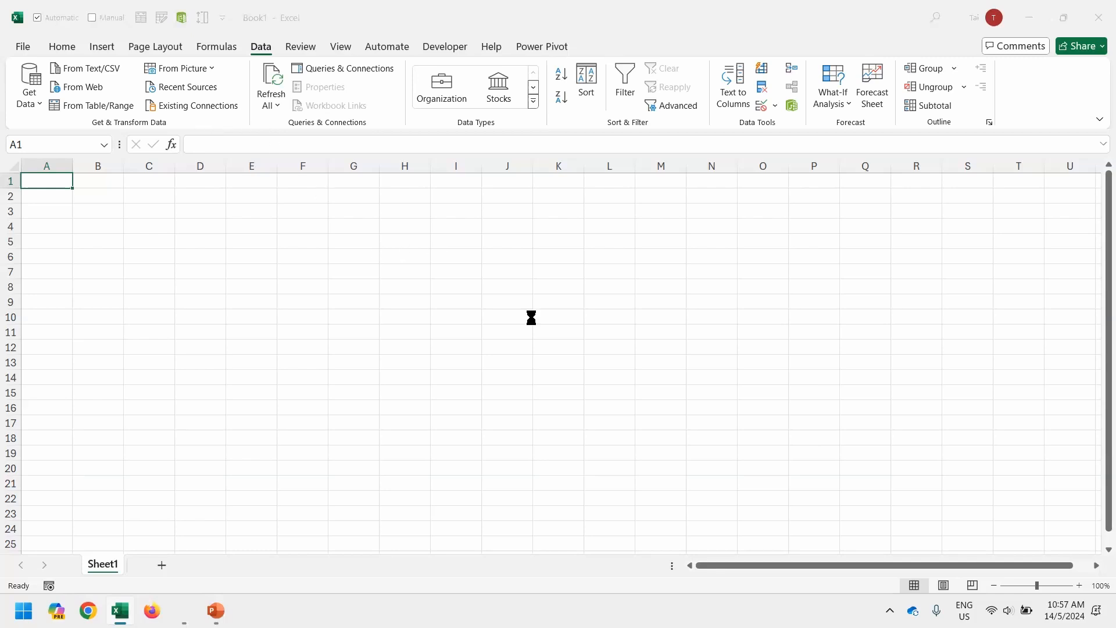
# Go to the pasted Transpose and Remove Blanks folder path and select Customer Order V1.
pyautogui.hotkey('ctrl', 'v')
pyautogui.press('Return')
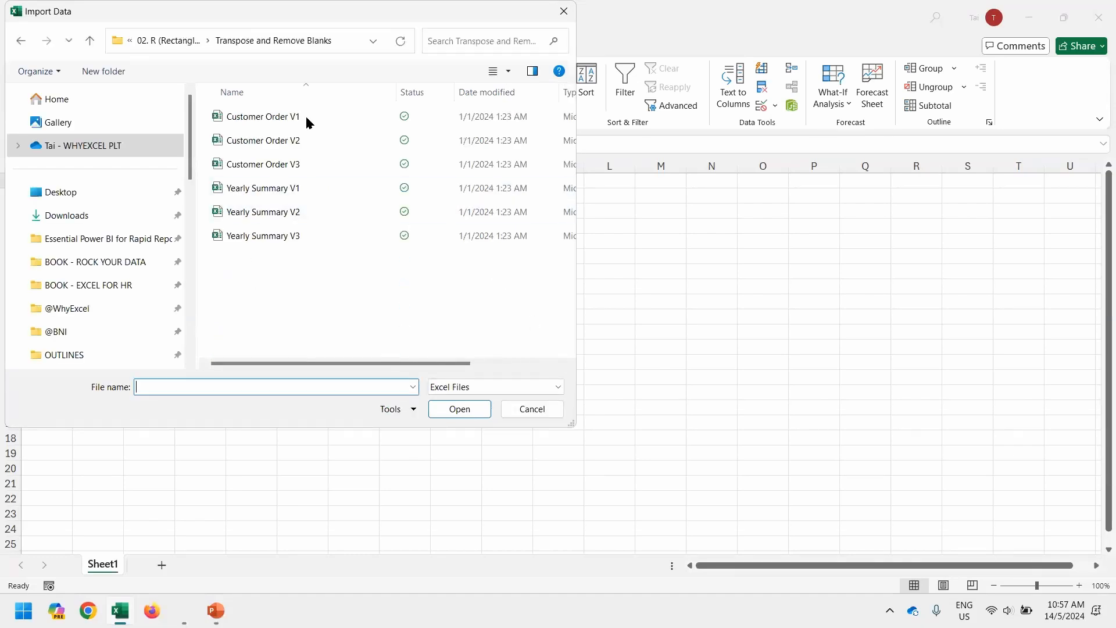
pyautogui.click(304, 112)
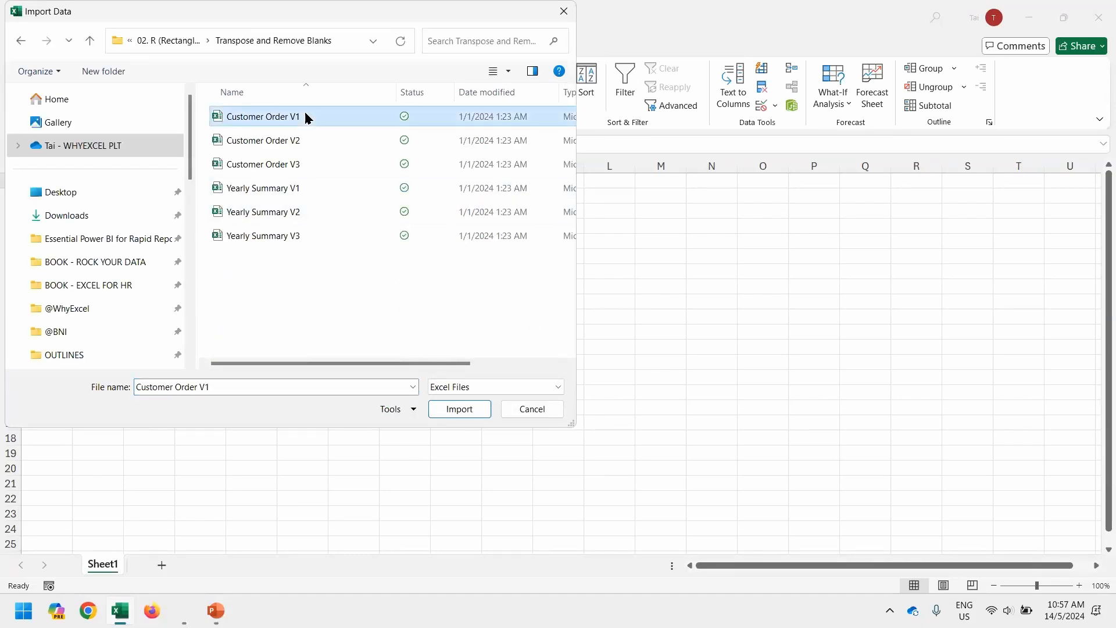
# Import Customer Order V1 and preview its Customer Order sheet in the Navigator.
pyautogui.doubleClick(305, 111)
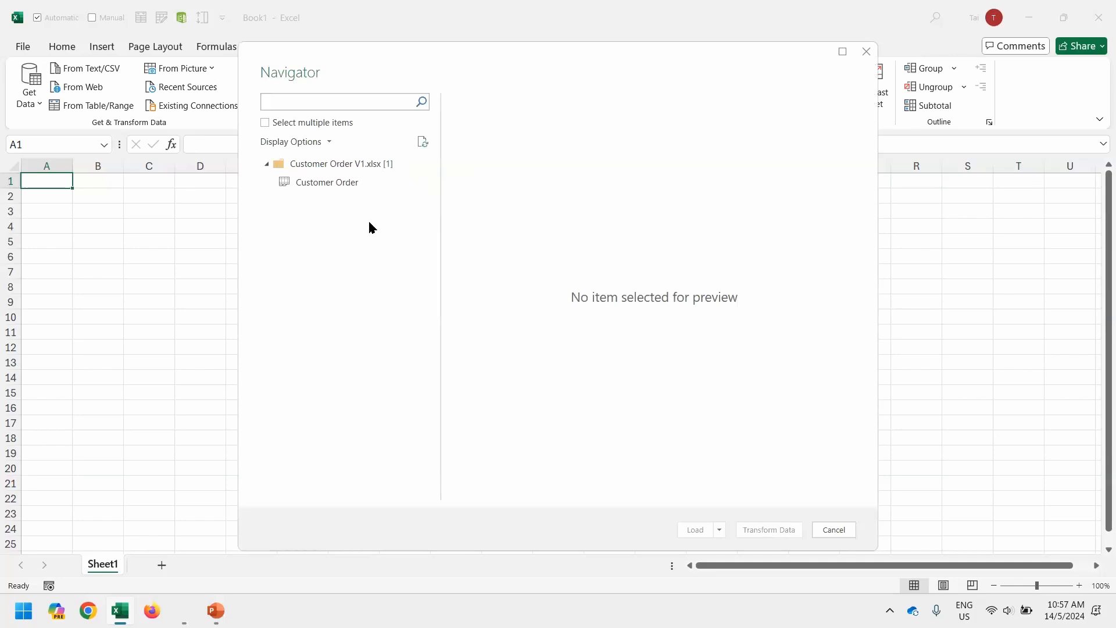
pyautogui.click(328, 184)
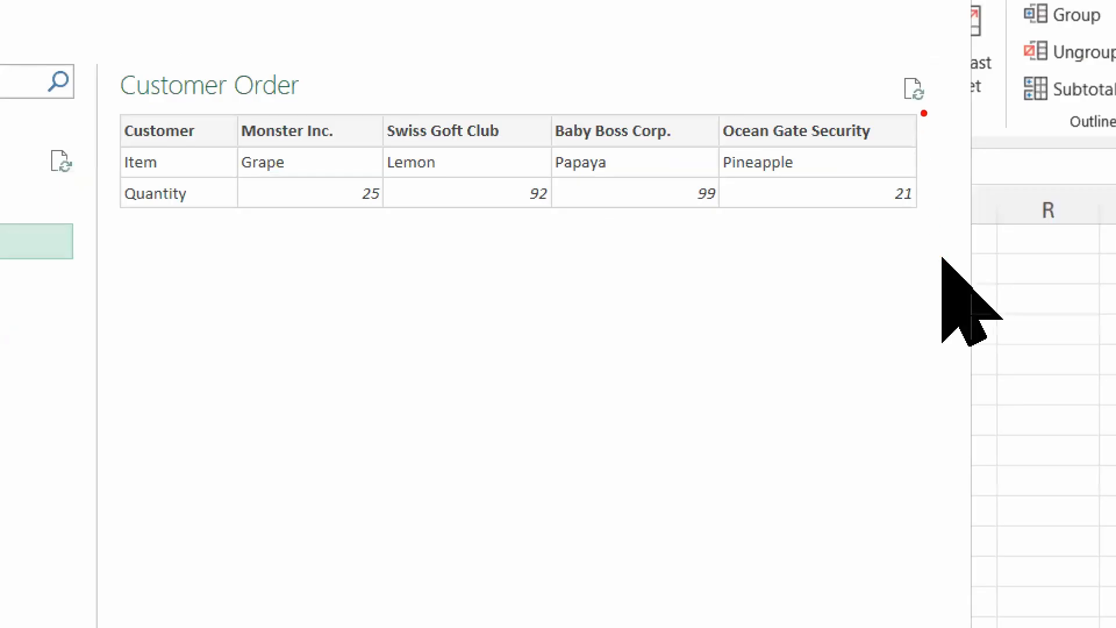
pyautogui.moveTo(923, 109); pyautogui.dragTo(698, 148)
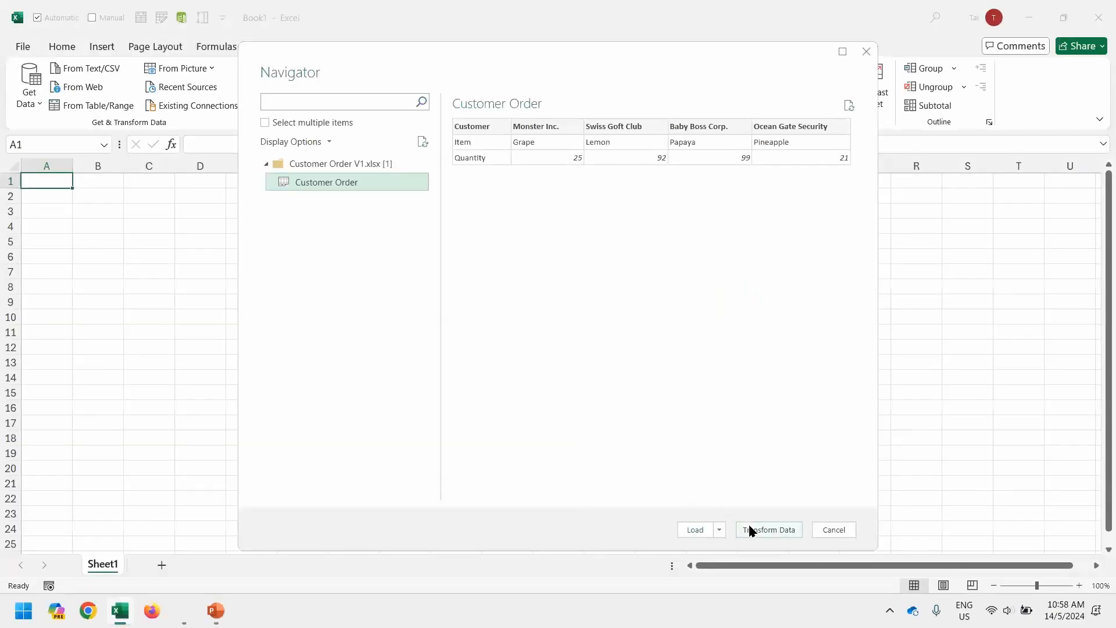
# Load the data into Power Query Editor and review the Promoted Headers and Navigation steps.
pyautogui.click(749, 529)
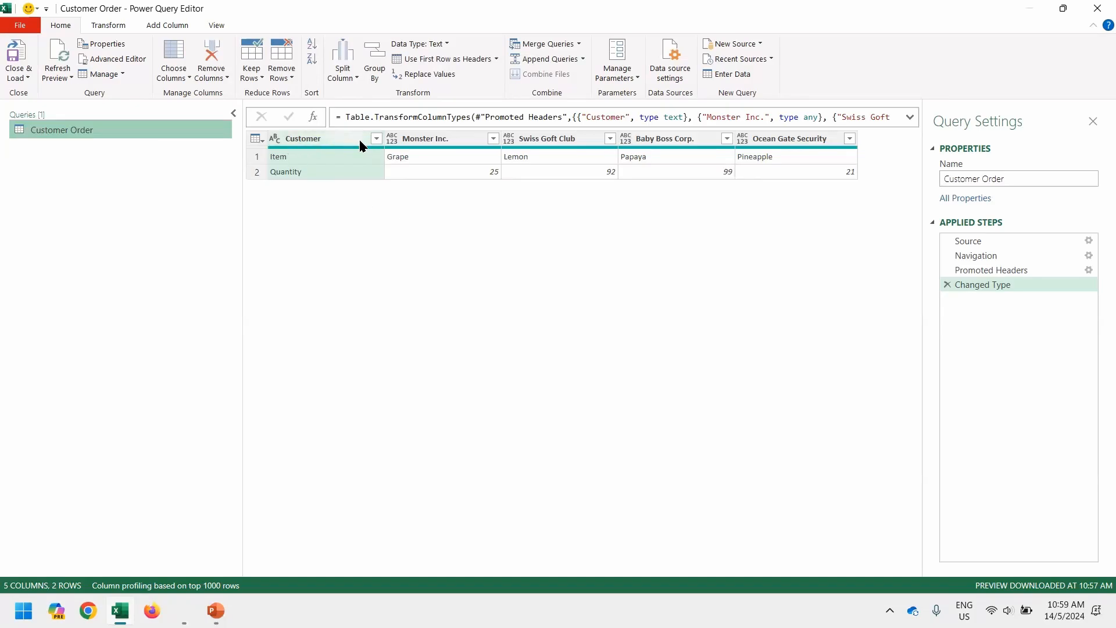
pyautogui.click(1019, 270)
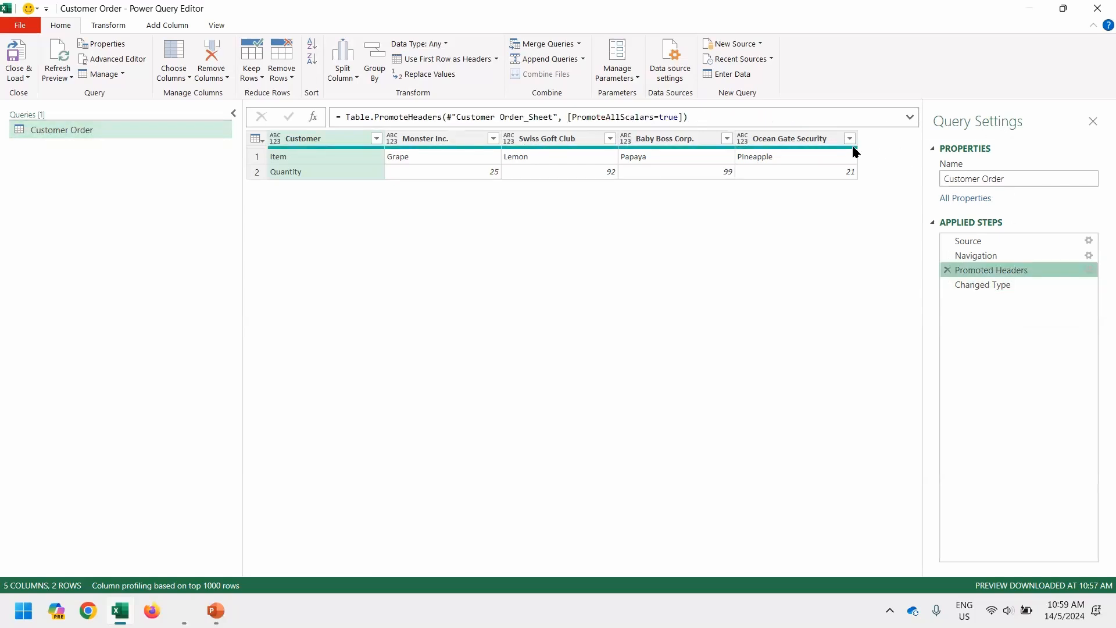
pyautogui.click(980, 260)
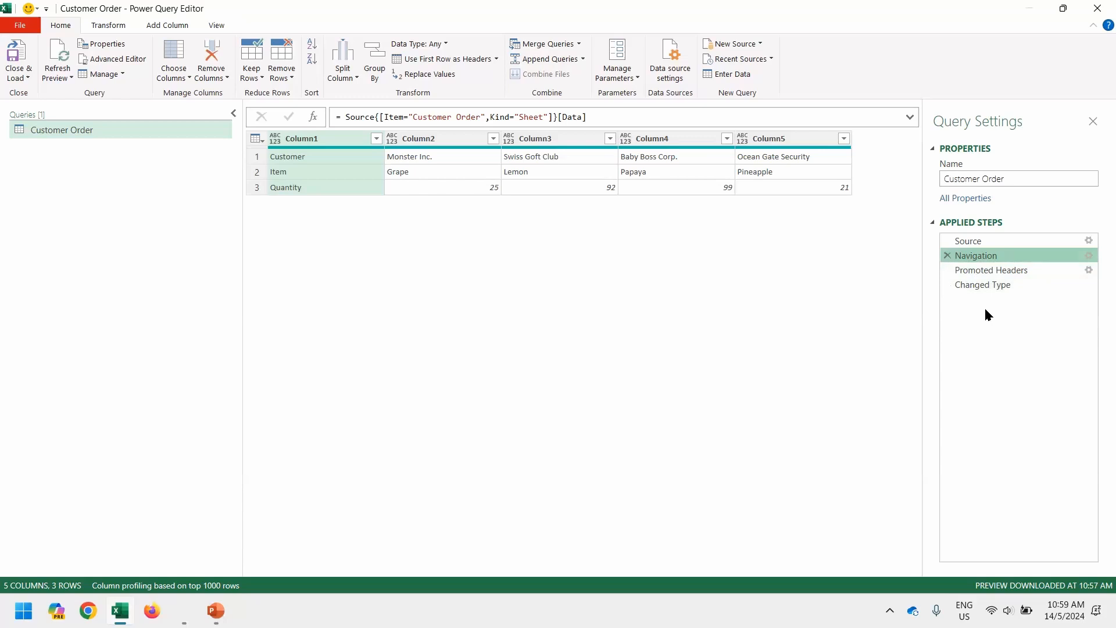
# Delete the Promoted Headers step and every step after it, confirming the deletion.
pyautogui.rightClick(1000, 269)
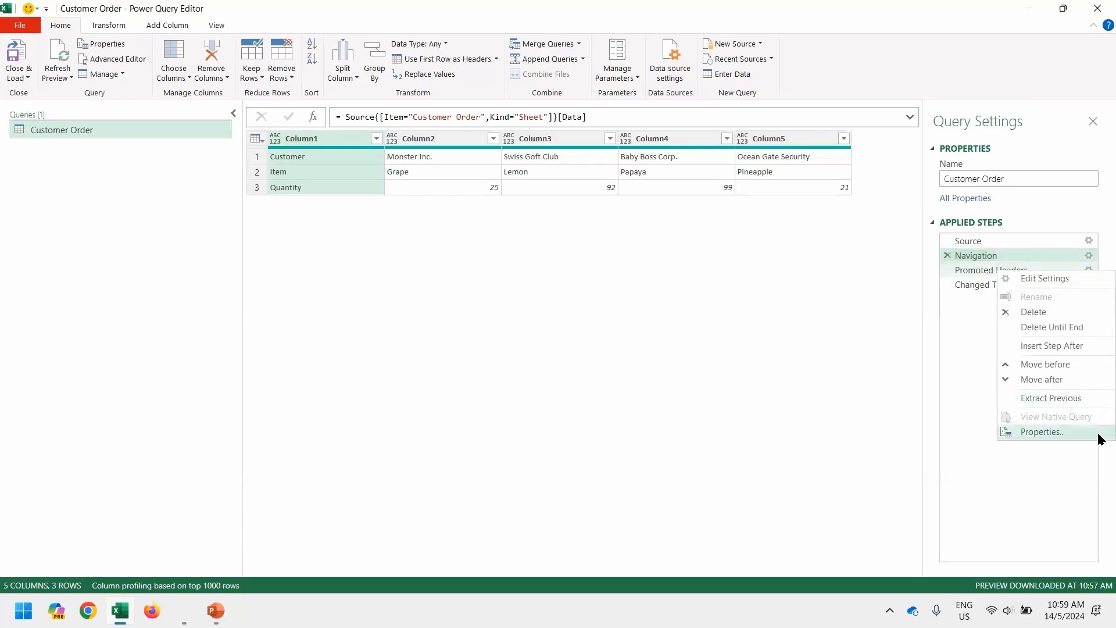
pyautogui.click(1091, 327)
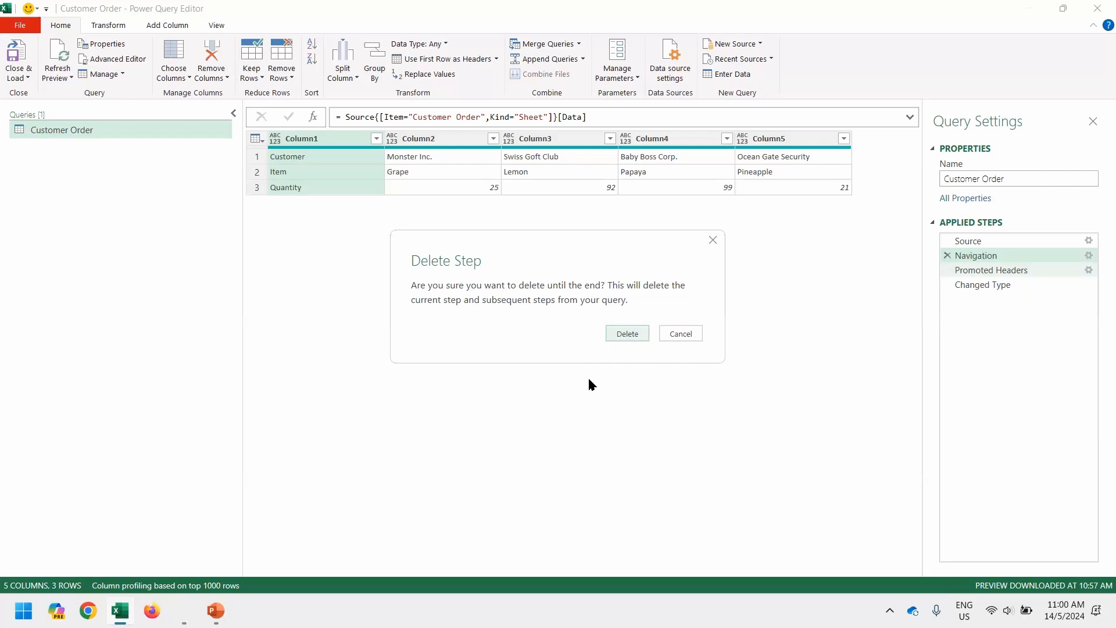
pyautogui.press('Return')
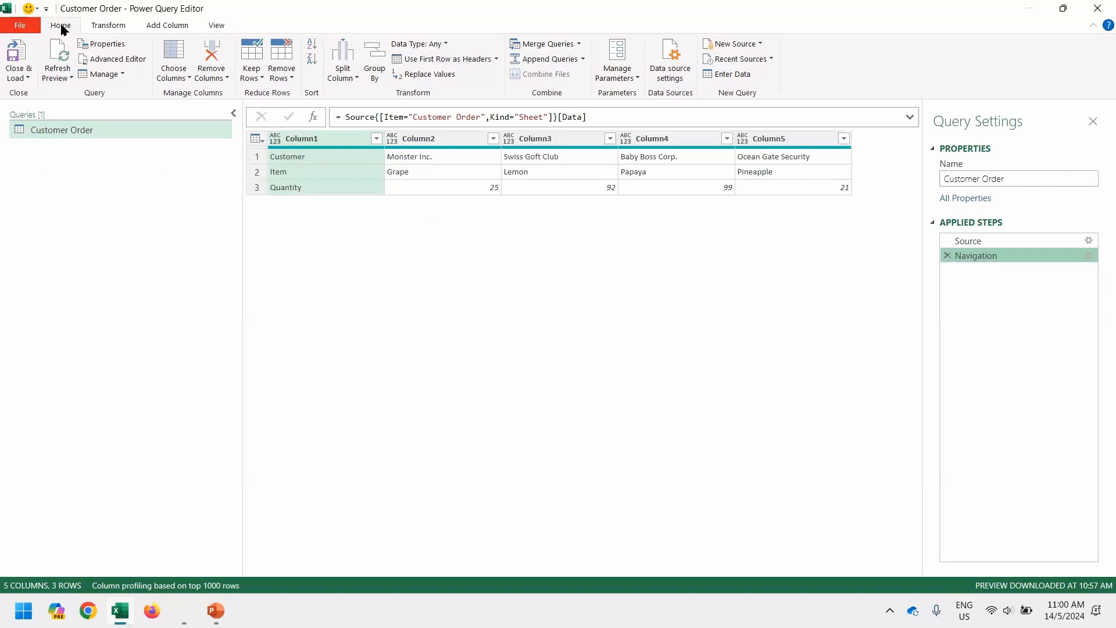
# Transpose the Customer Order table so customers become rows, then inspect its first row.
pyautogui.click(106, 30)
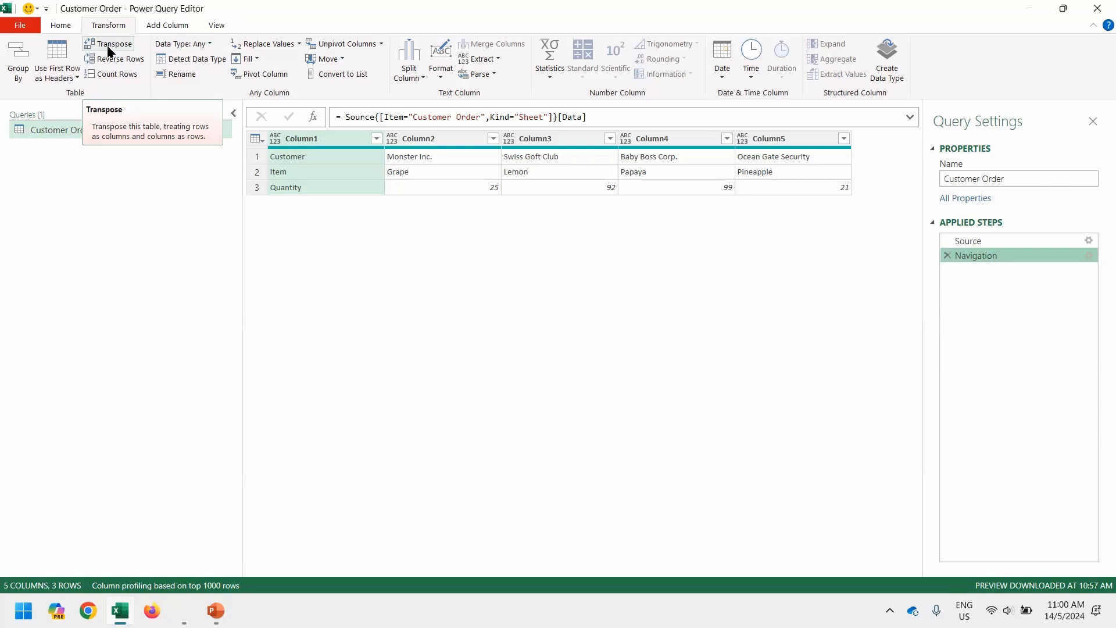
pyautogui.click(108, 49)
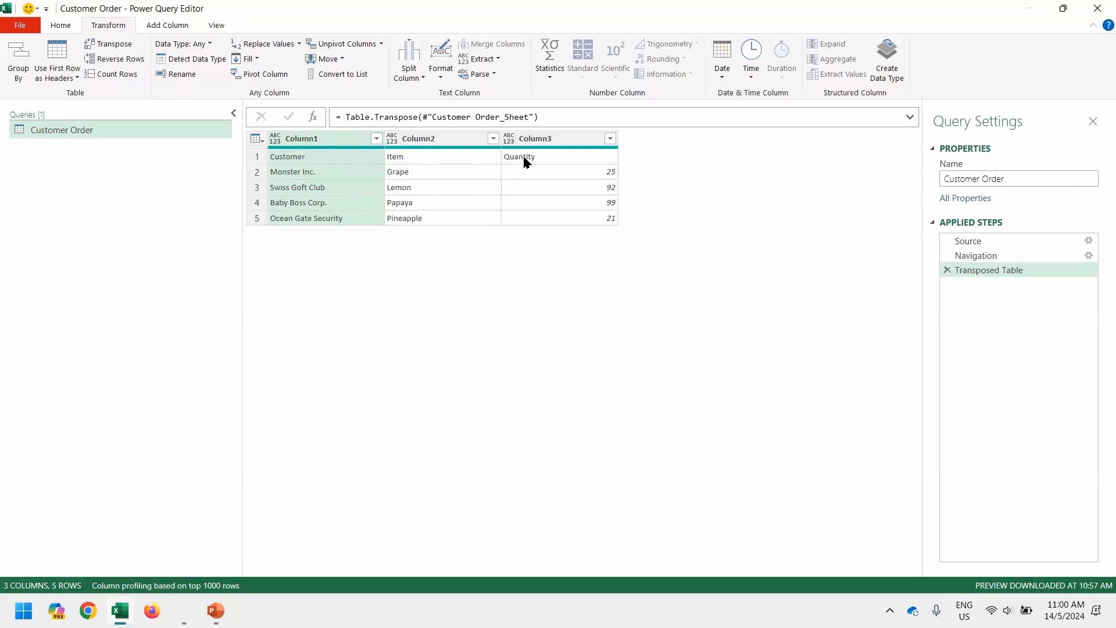
pyautogui.click(260, 155)
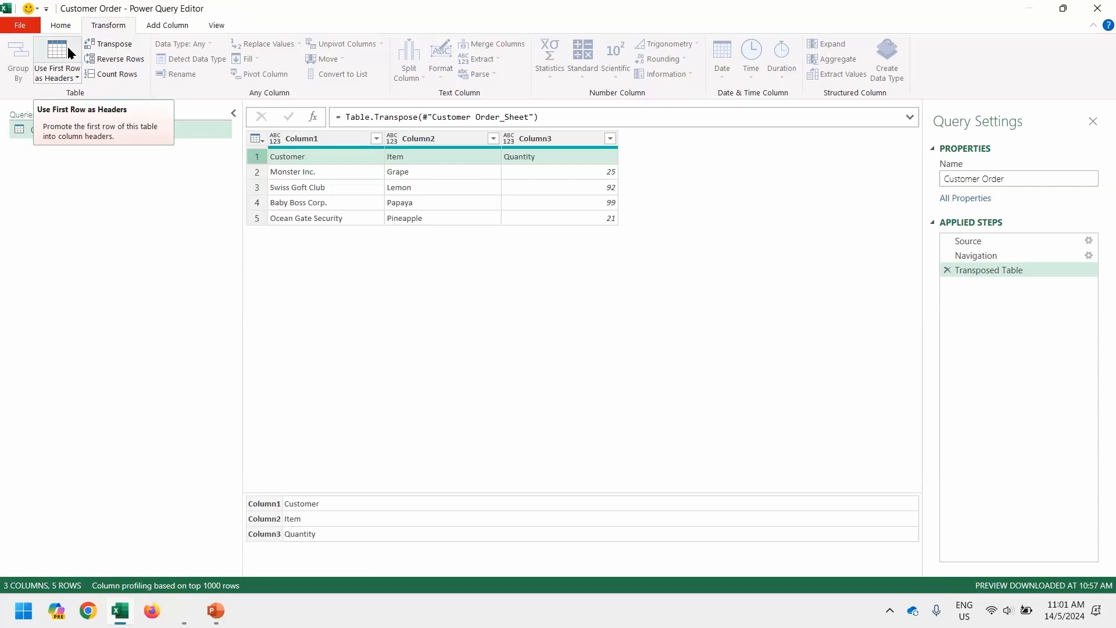
# Promote the first row to Customer, Item and Quantity headers, leaving four customer rows.
pyautogui.click(255, 140)
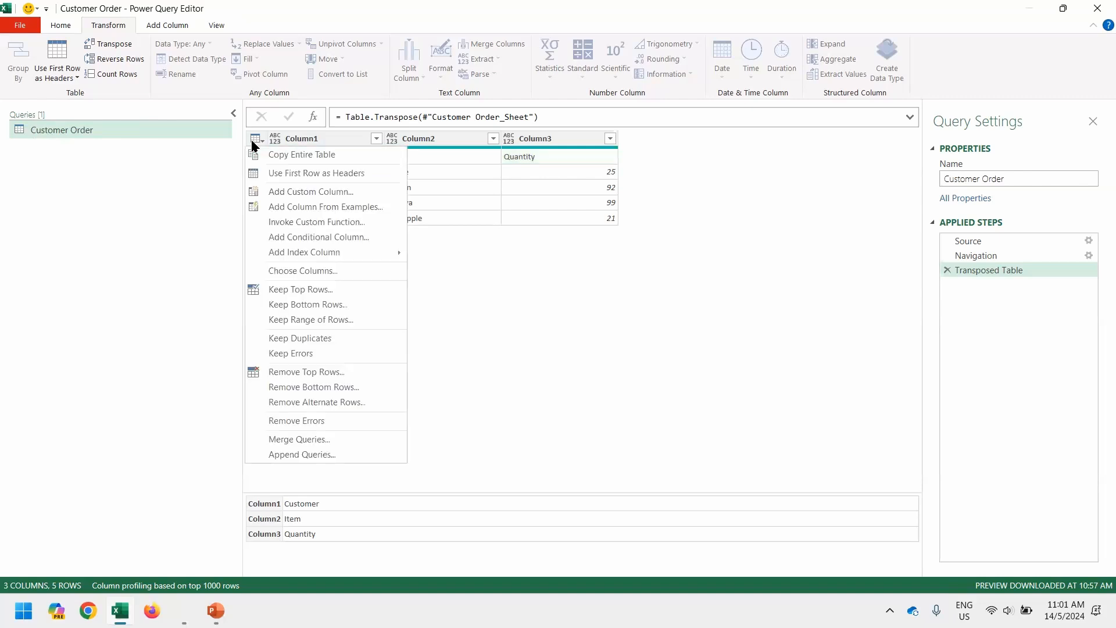
pyautogui.click(306, 175)
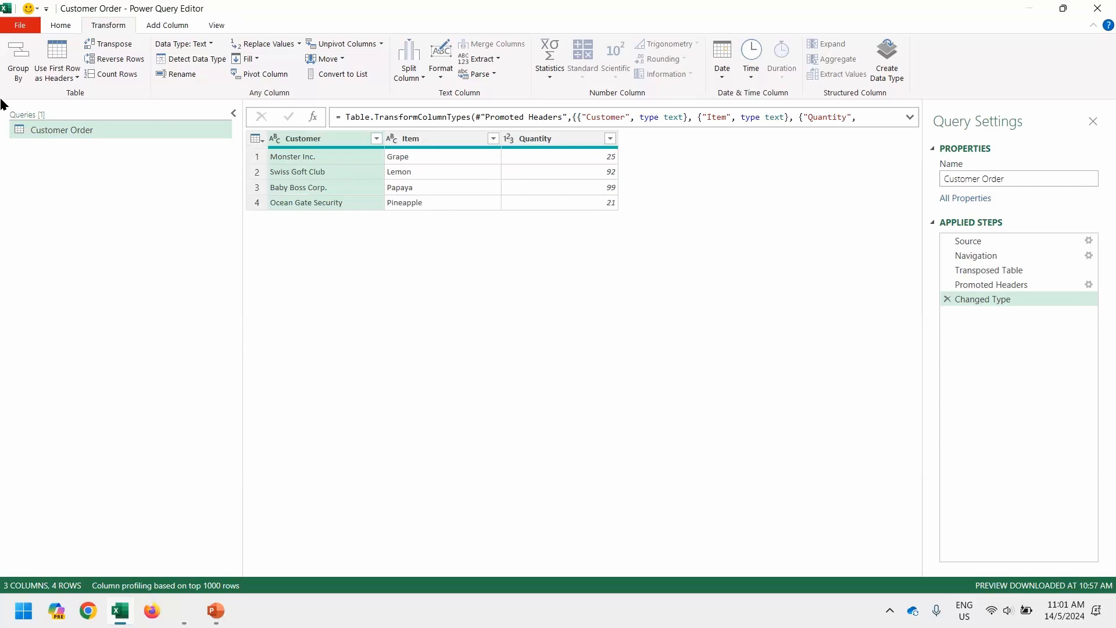
pyautogui.click(64, 27)
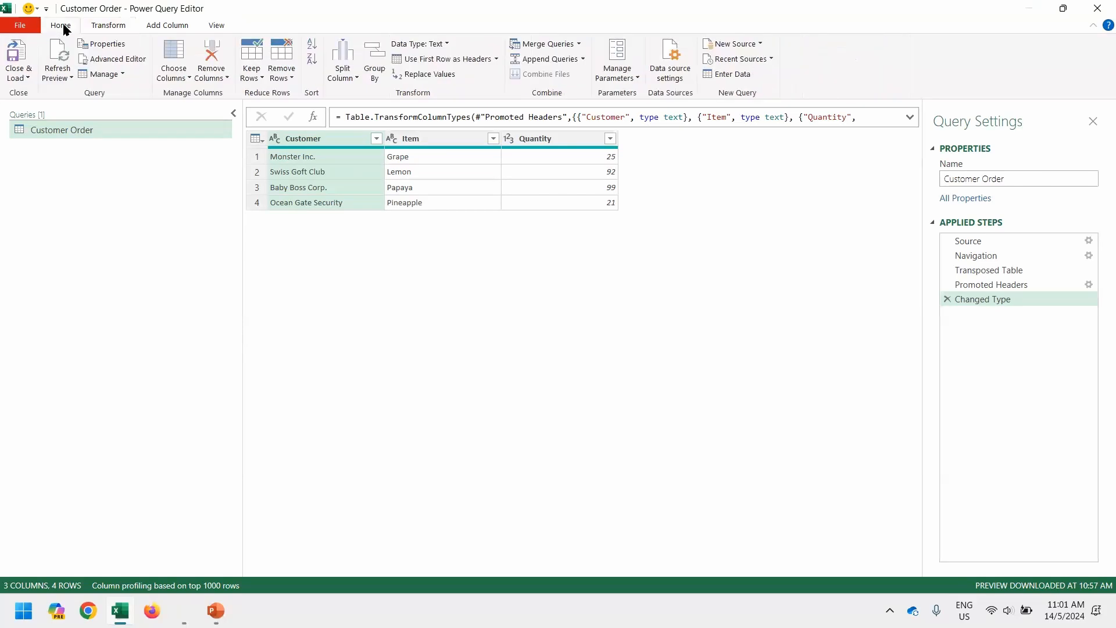
# Load Customer Order as a table on a new sheet, then reopen the query for editing.
pyautogui.click(25, 47)
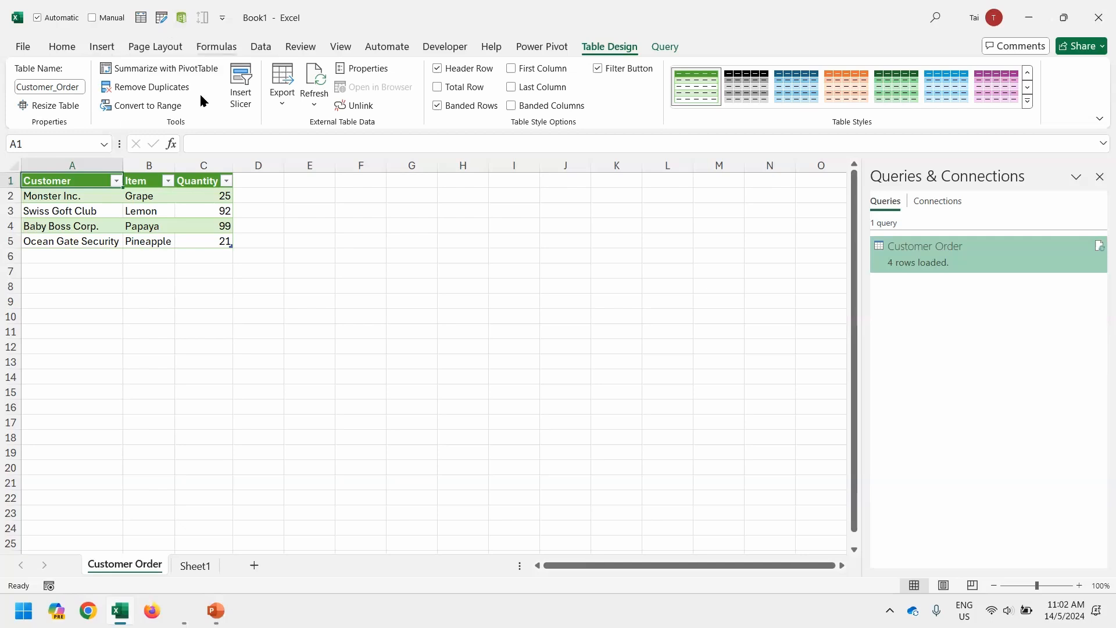
pyautogui.click(163, 19)
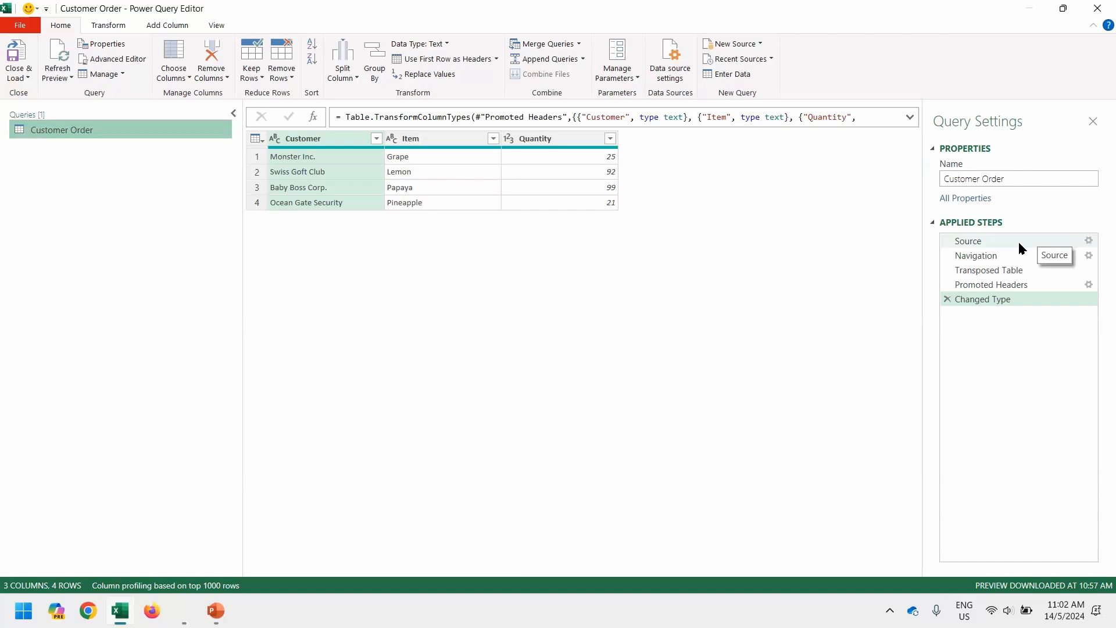
# Change the Source file path from V1 to Customer Order V2.xlsx and view its Navigation data.
pyautogui.click(1072, 242)
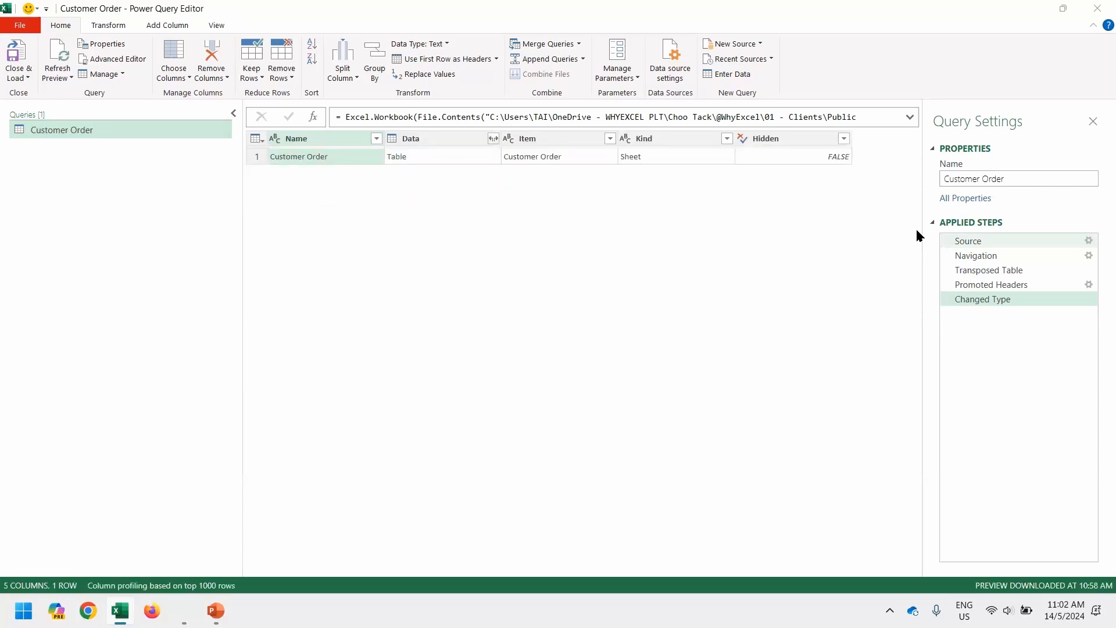
pyautogui.click(1088, 241)
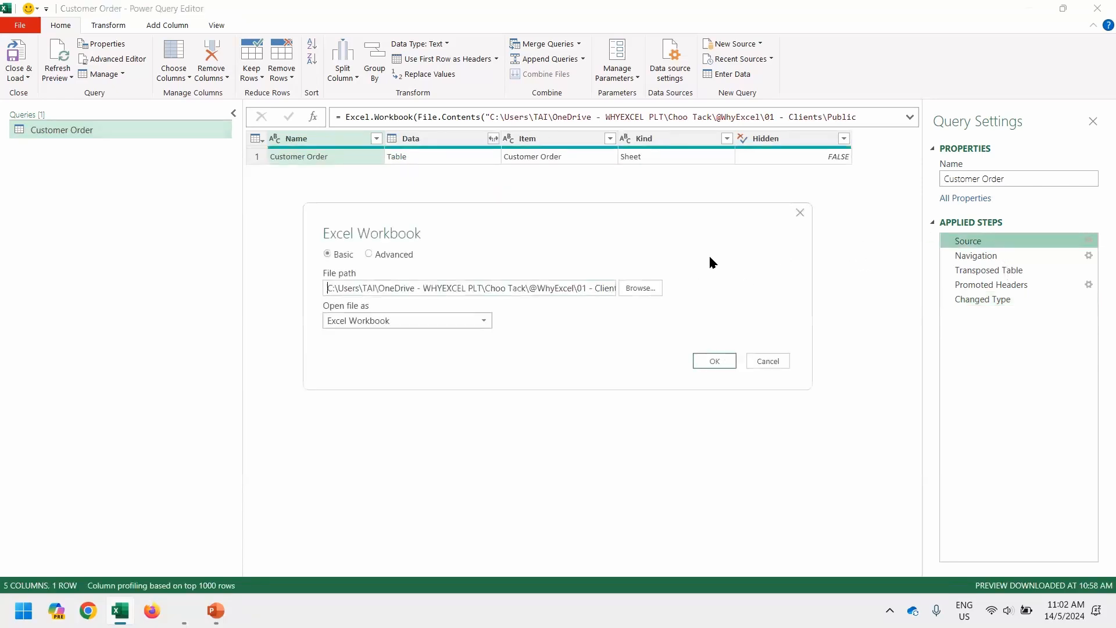
pyautogui.click(599, 291)
pyautogui.press('End')
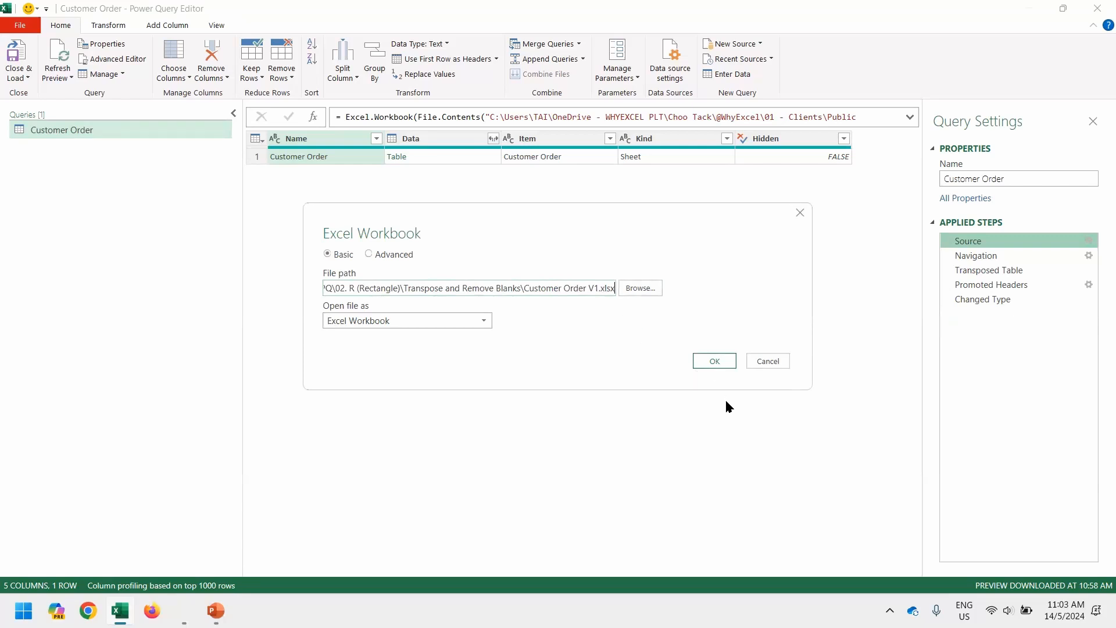
pyautogui.press('Left')
pyautogui.press('Left')
pyautogui.press('Left')
pyautogui.press('Left')
pyautogui.press('Left')
pyautogui.hotkey('shift', 'Left')
pyautogui.write('2')
pyautogui.press('End')
pyautogui.hotkey('shift', 'Right')
pyautogui.press('Return')
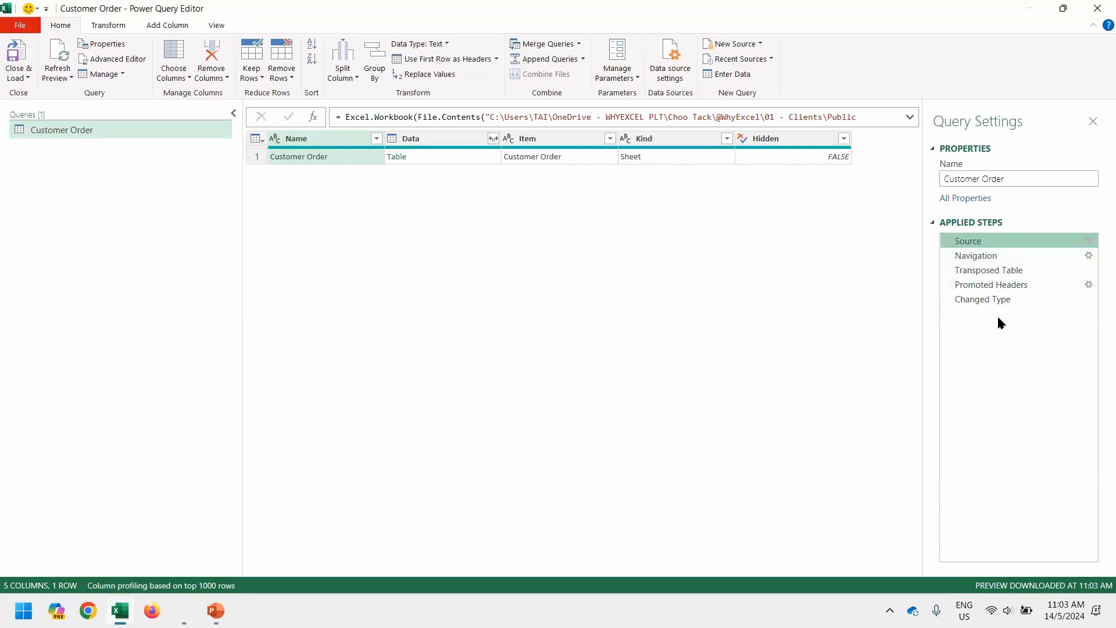
pyautogui.click(976, 256)
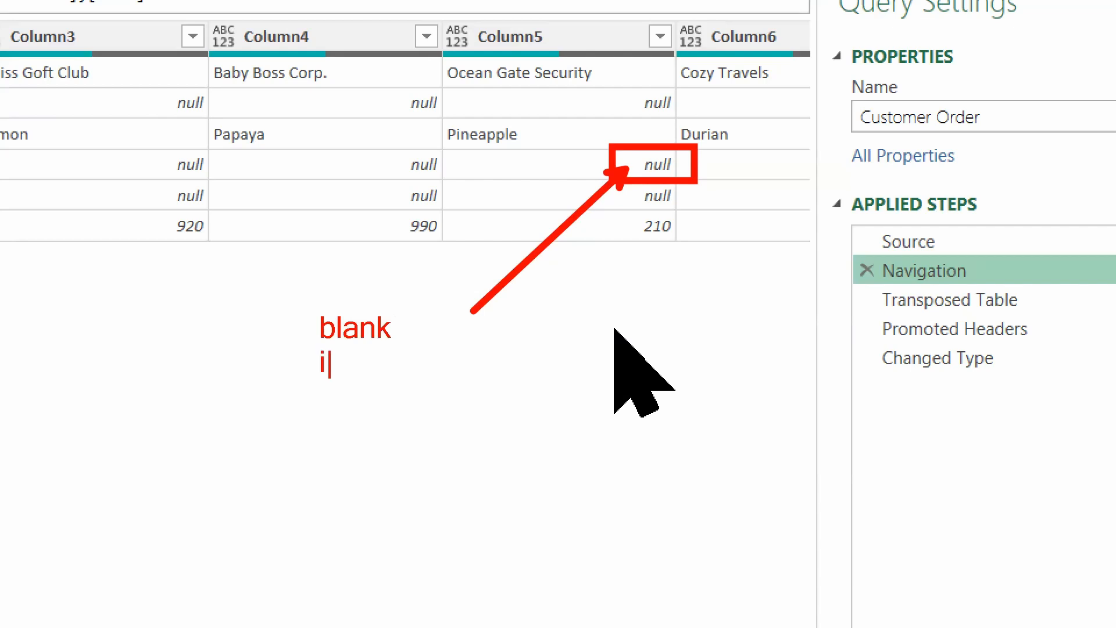
pyautogui.write('database')
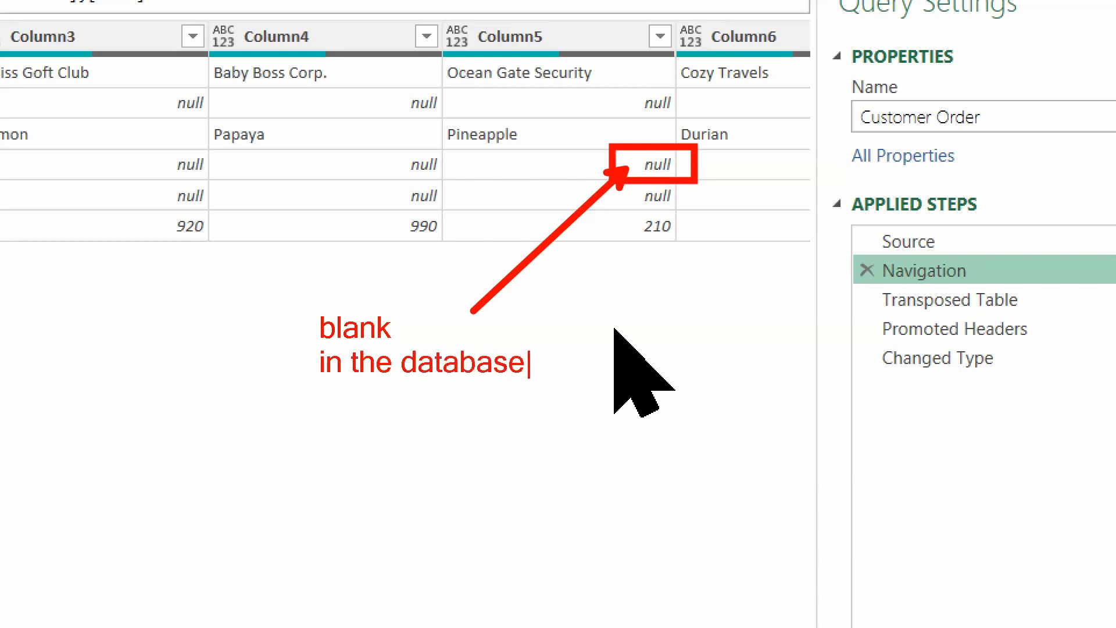
pyautogui.press('Escape')
pyautogui.press('Escape')
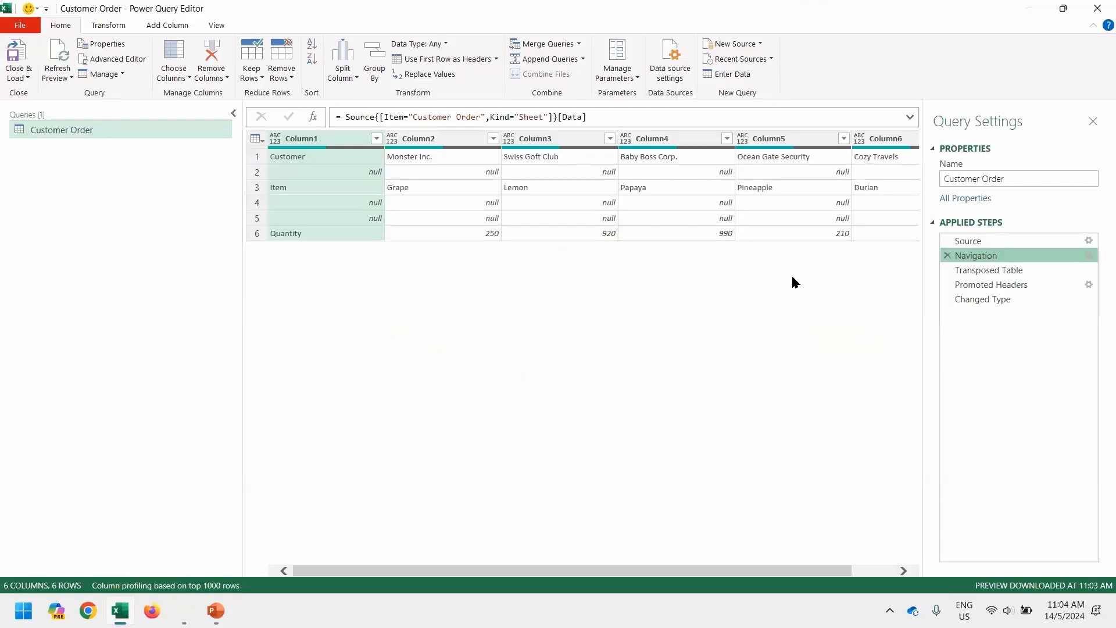
pyautogui.hotkey('ctrl', '1')
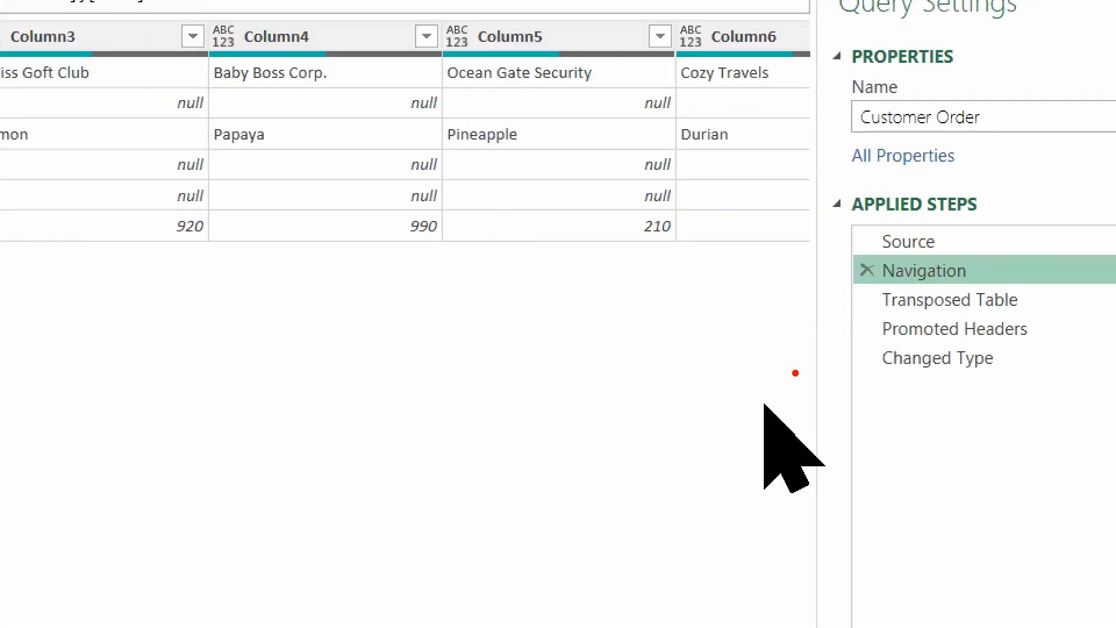
pyautogui.moveTo(947, 265); pyautogui.dragTo(876, 299)
pyautogui.moveTo(727, 357); pyautogui.dragTo(692, 372)
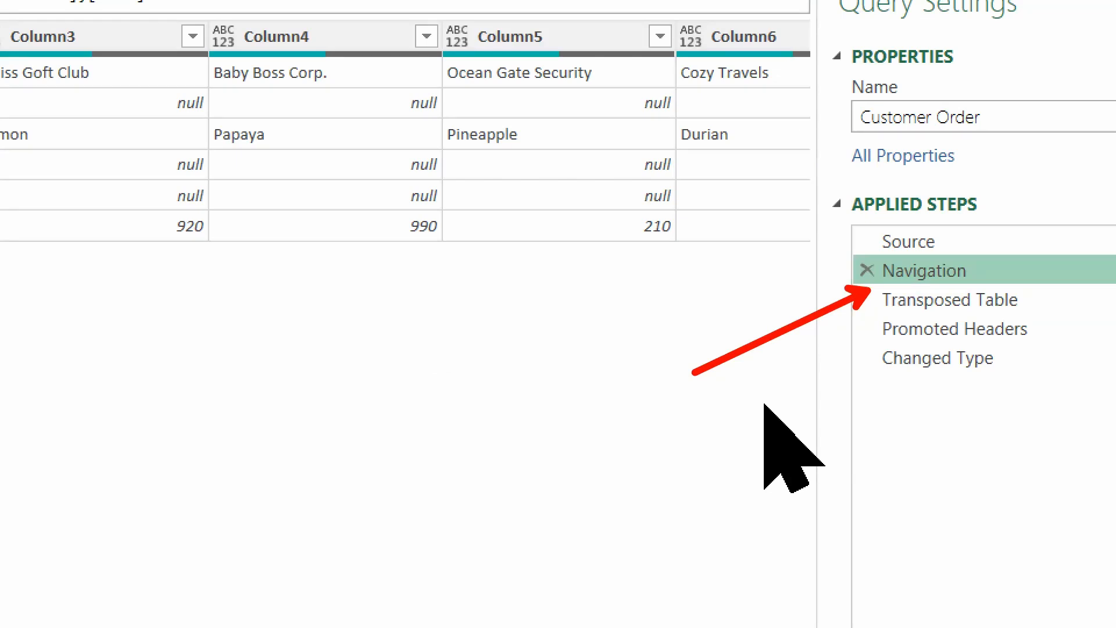
pyautogui.press('Escape')
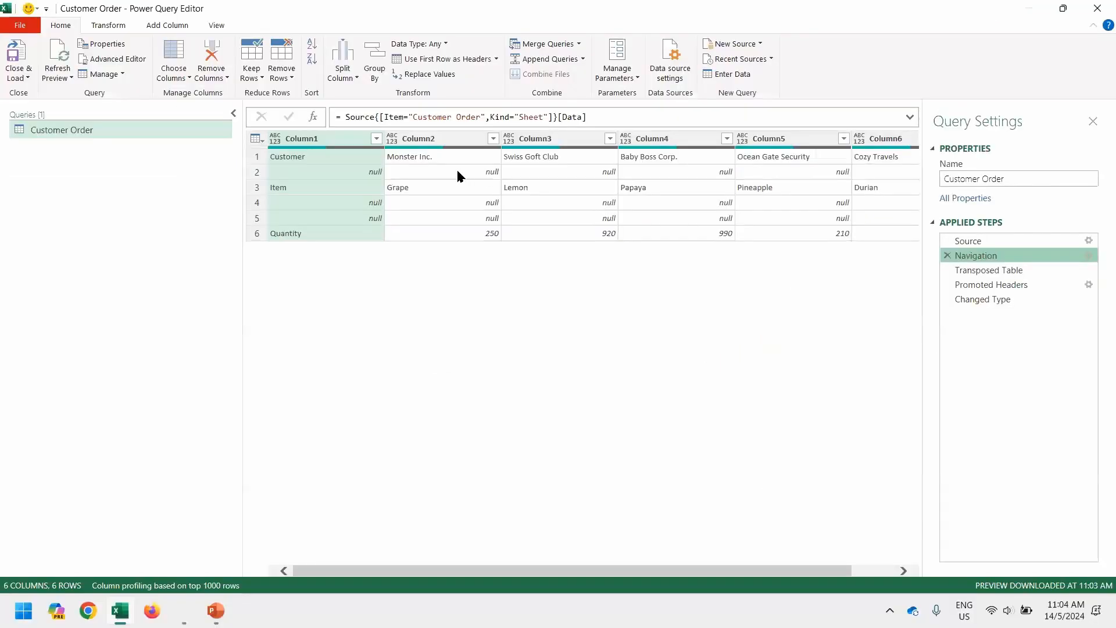
# Filter Column1 to exclude (null) values.
pyautogui.click(376, 139)
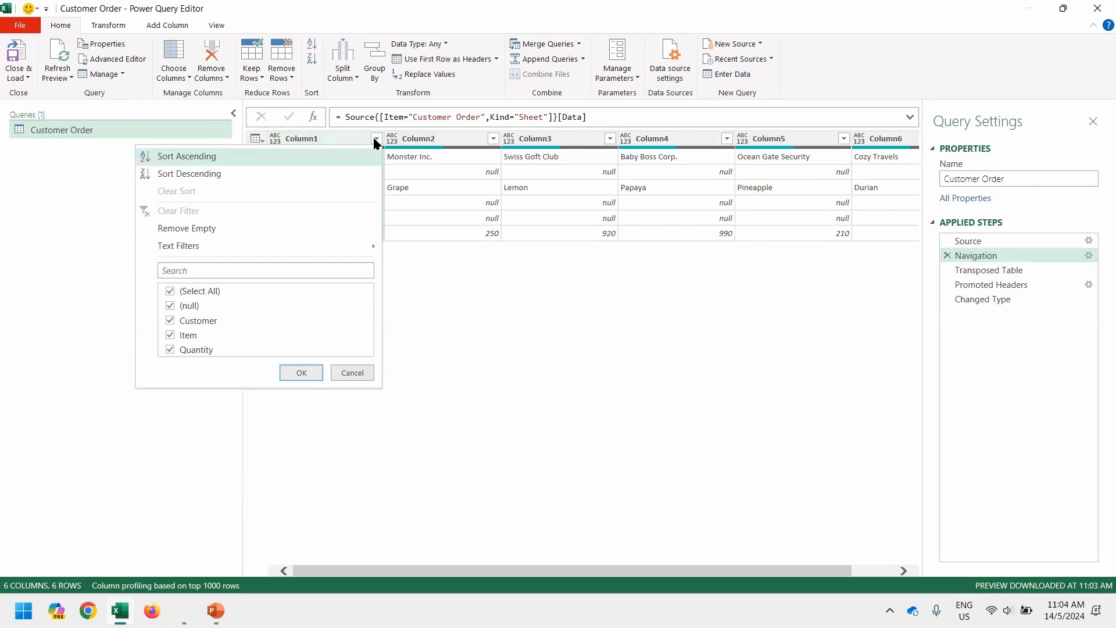
pyautogui.click(189, 308)
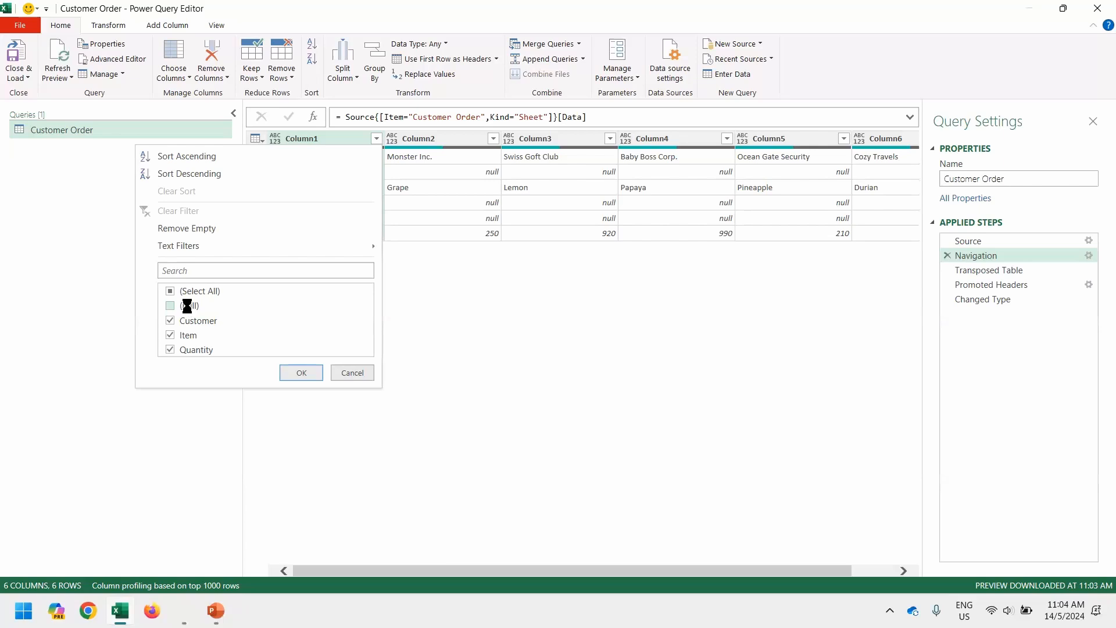
pyautogui.press('Return')
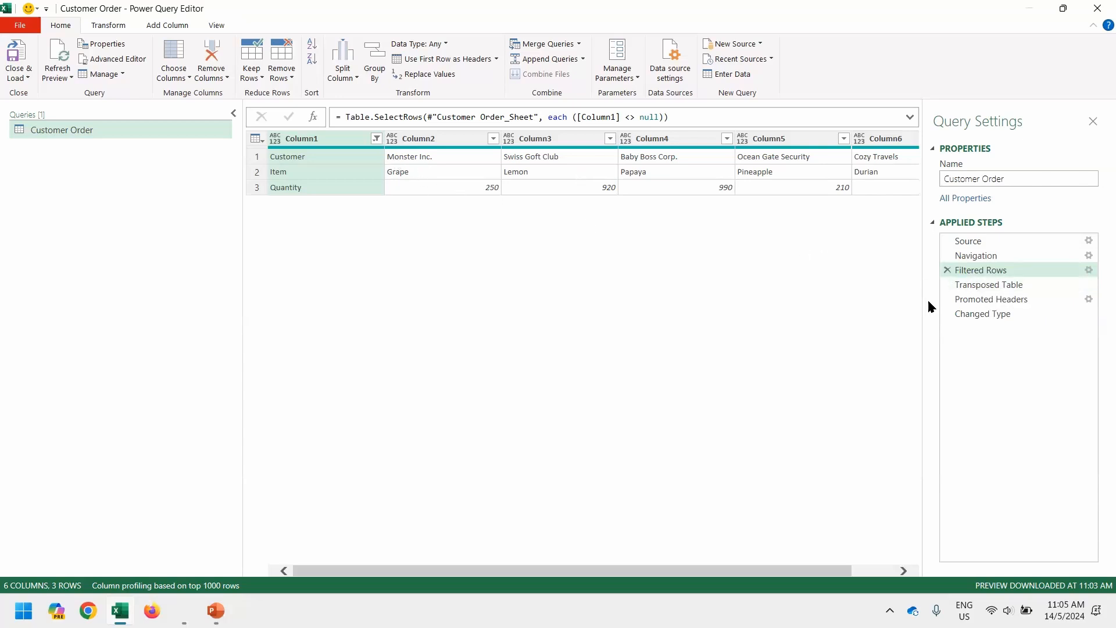
# Preview the Transposed Table, Promoted Headers and Changed Type results, then remove Filtered Rows.
pyautogui.click(1010, 285)
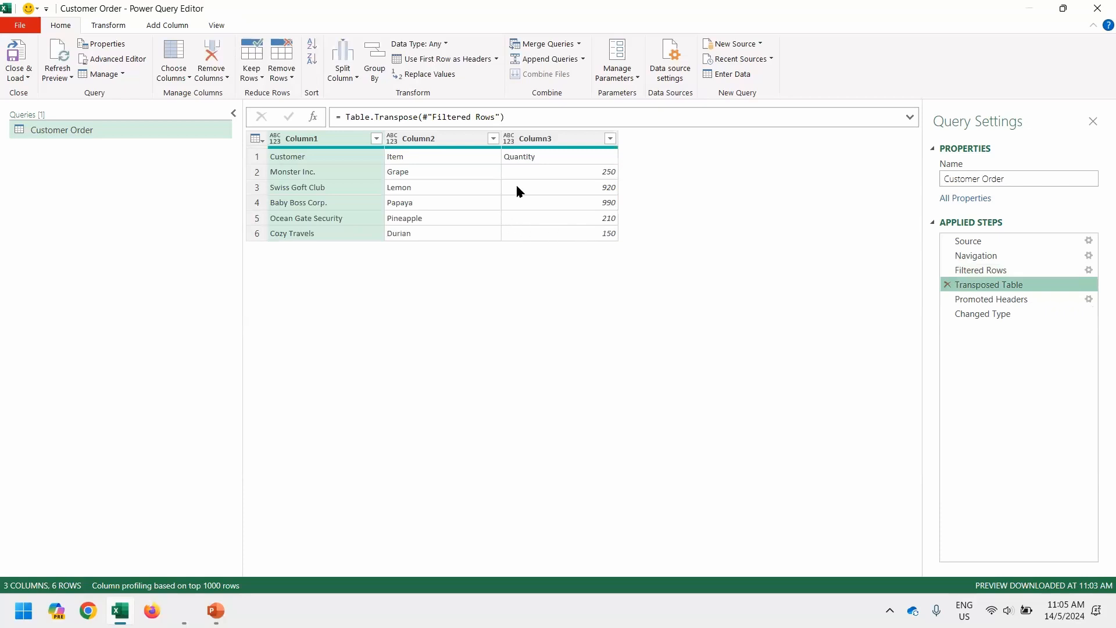
pyautogui.click(981, 300)
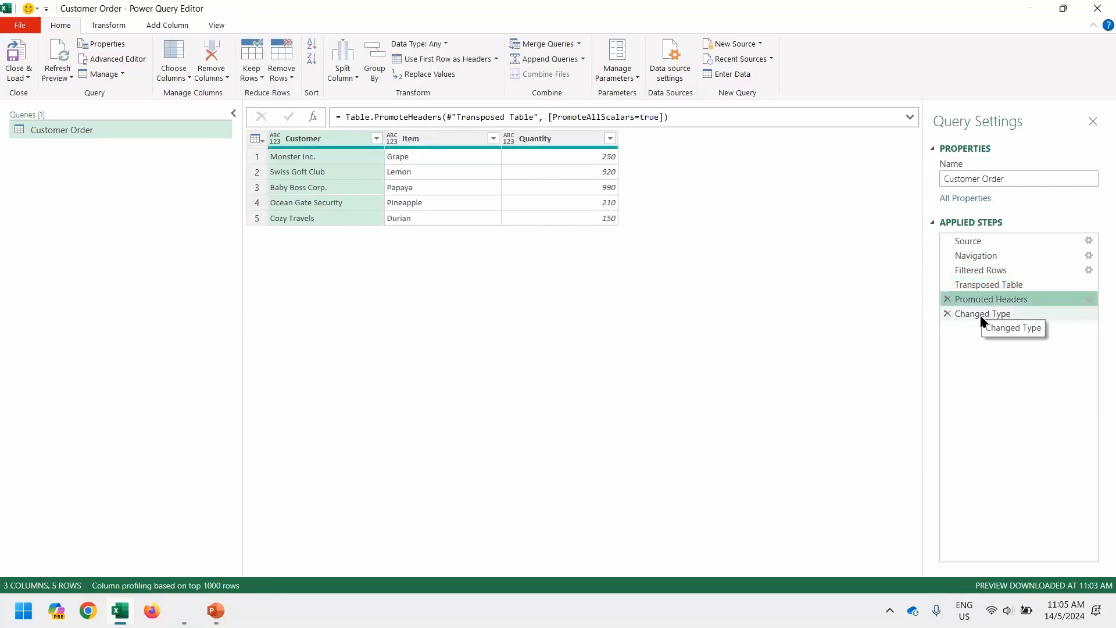
pyautogui.click(981, 315)
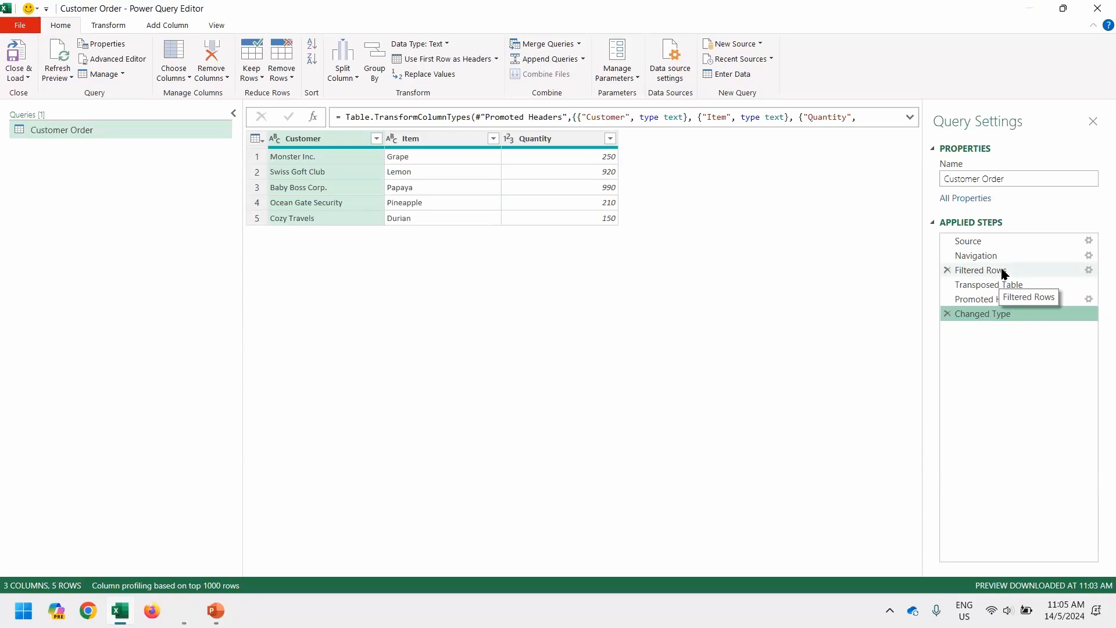
pyautogui.click(946, 270)
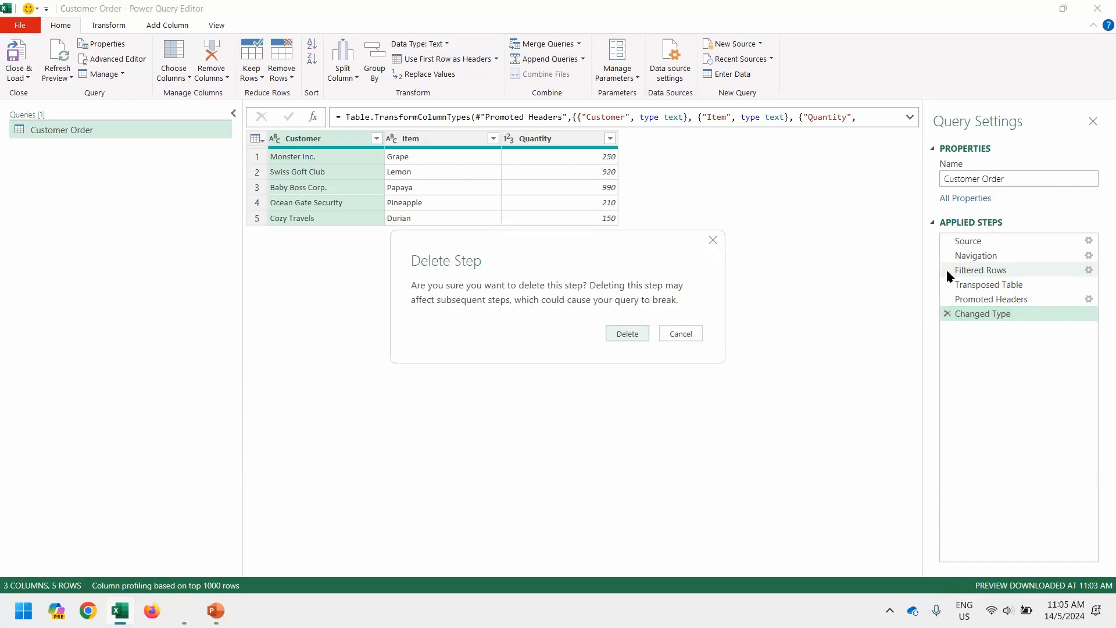
# Confirm deleting the Filtered Rows step and return to the Navigation step's raw data.
pyautogui.press('Return')
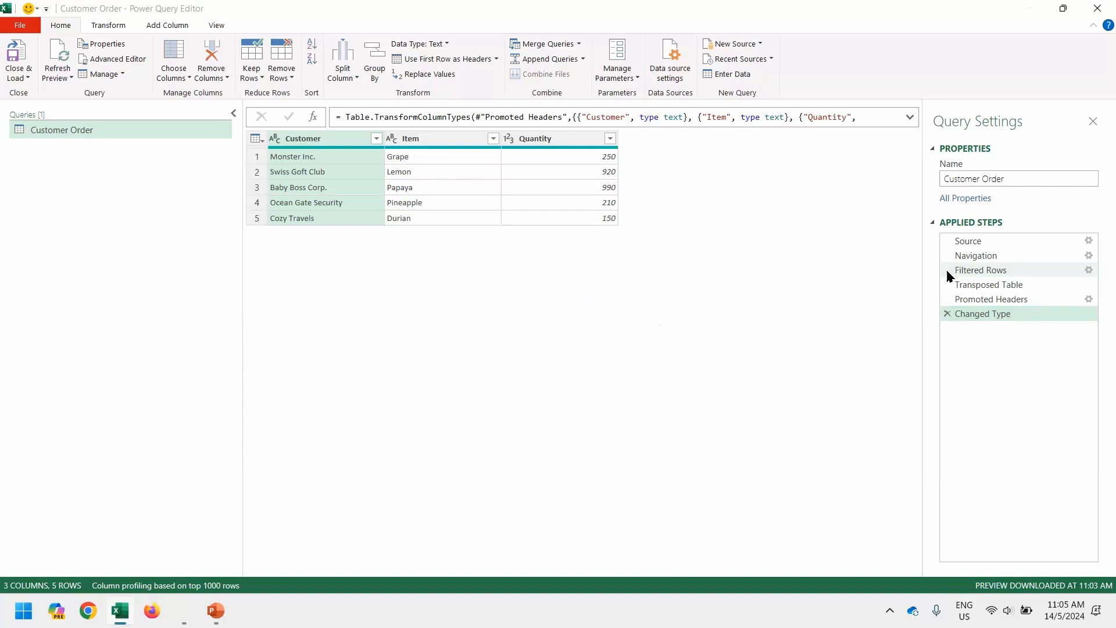
pyautogui.click(980, 257)
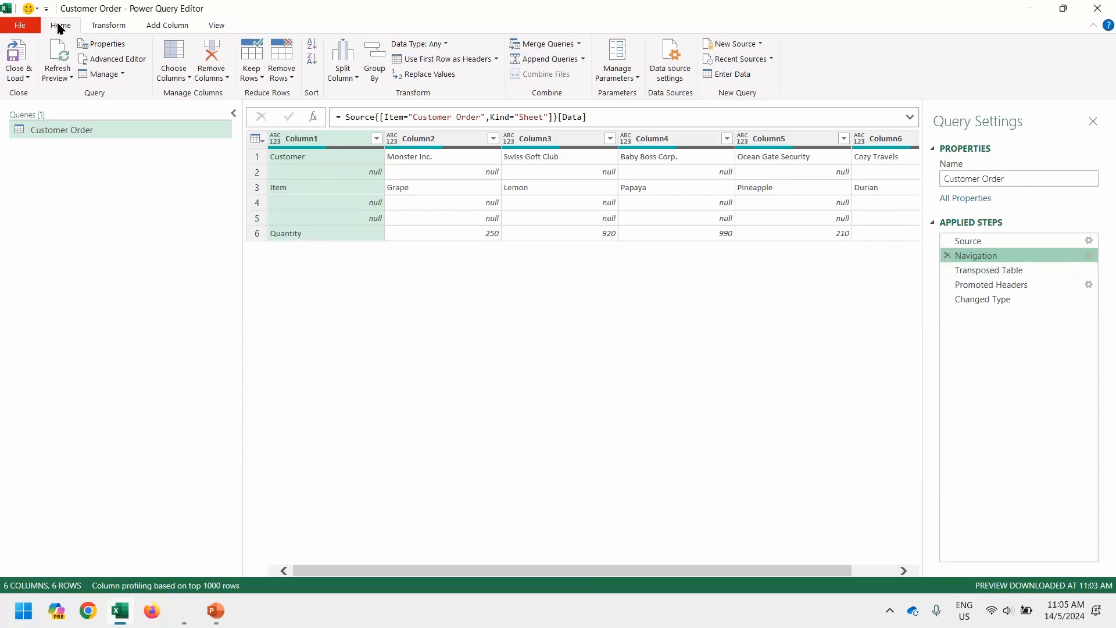
# Insert a Remove Blank Rows step directly after Navigation.
pyautogui.click(288, 74)
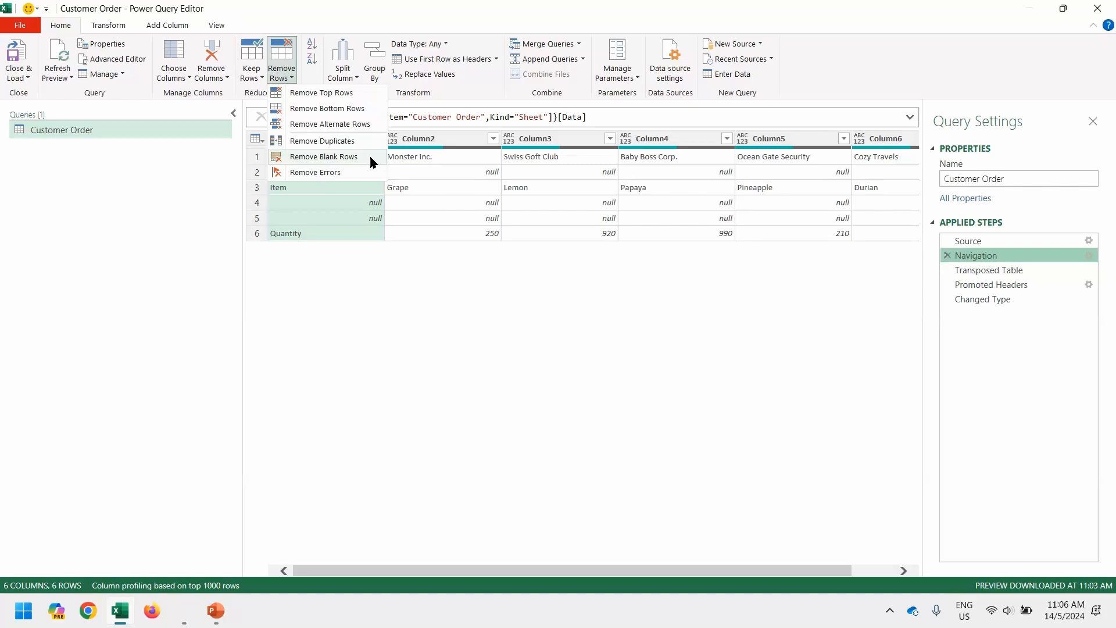
pyautogui.click(348, 156)
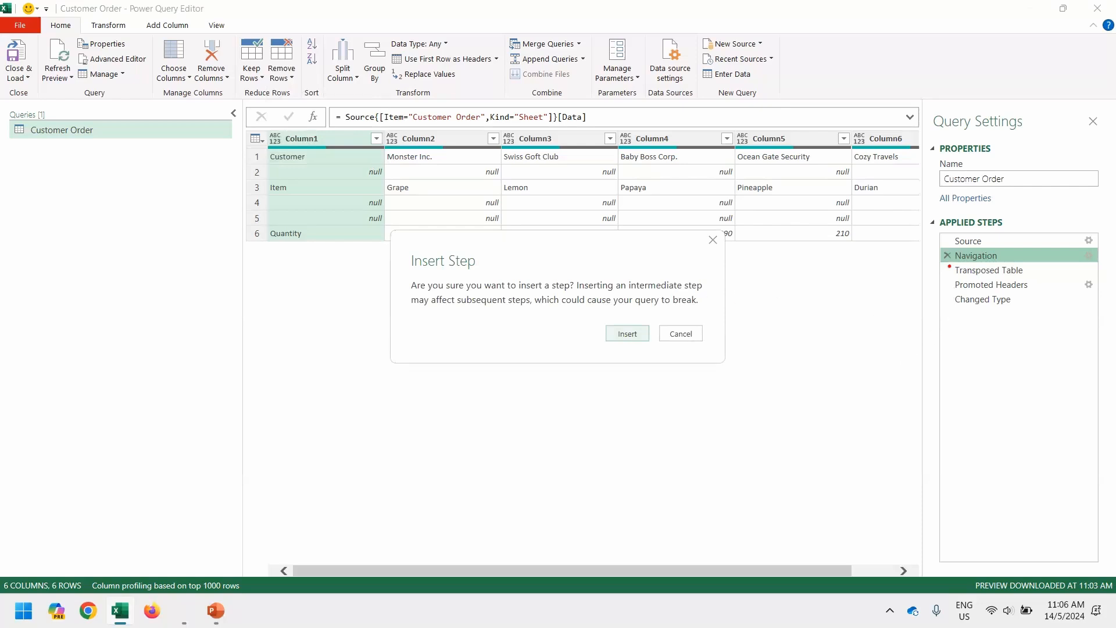
pyautogui.moveTo(944, 263); pyautogui.dragTo(876, 314)
pyautogui.moveTo(595, 317); pyautogui.dragTo(657, 352)
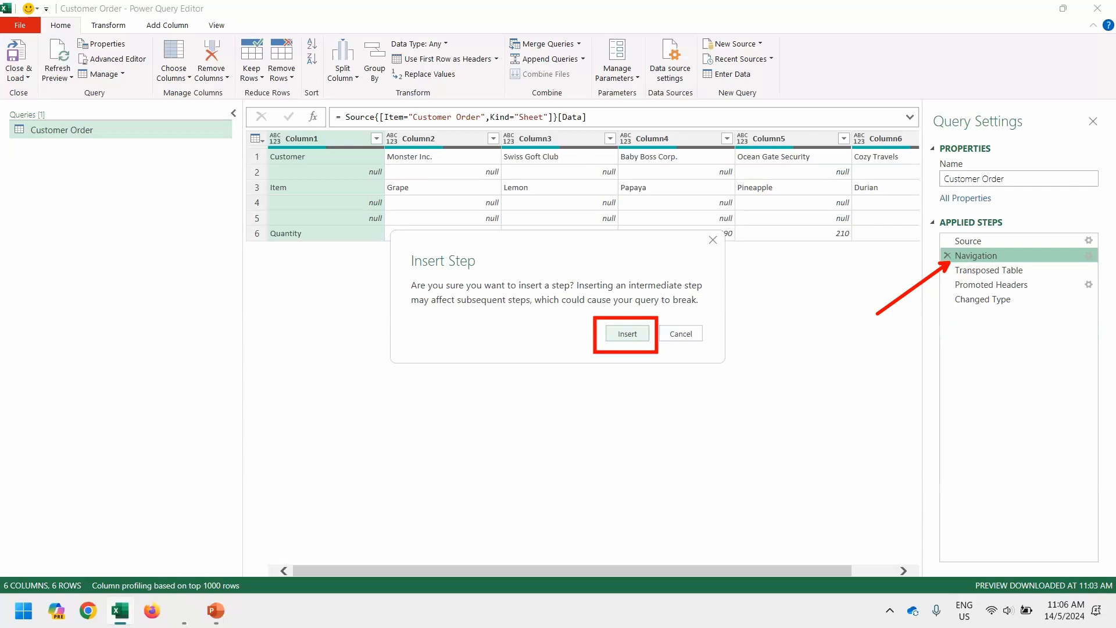
pyautogui.press('Escape')
pyautogui.press('Return')
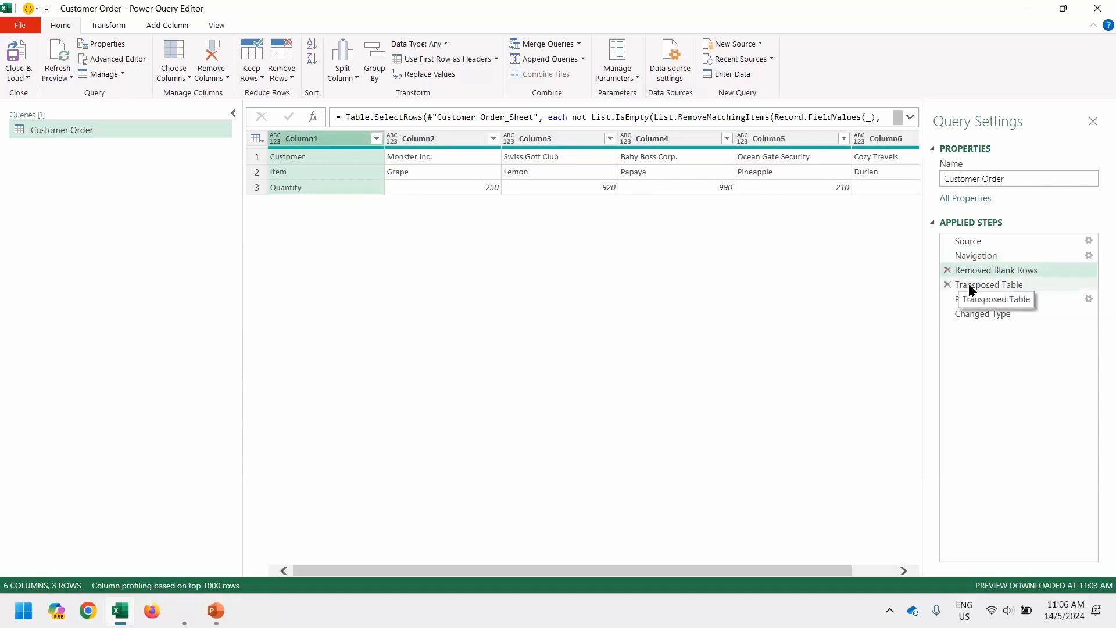
# Check Transposed Table, Promoted Headers and Changed Type yield five rows with quantities 250–150.
pyautogui.click(1010, 285)
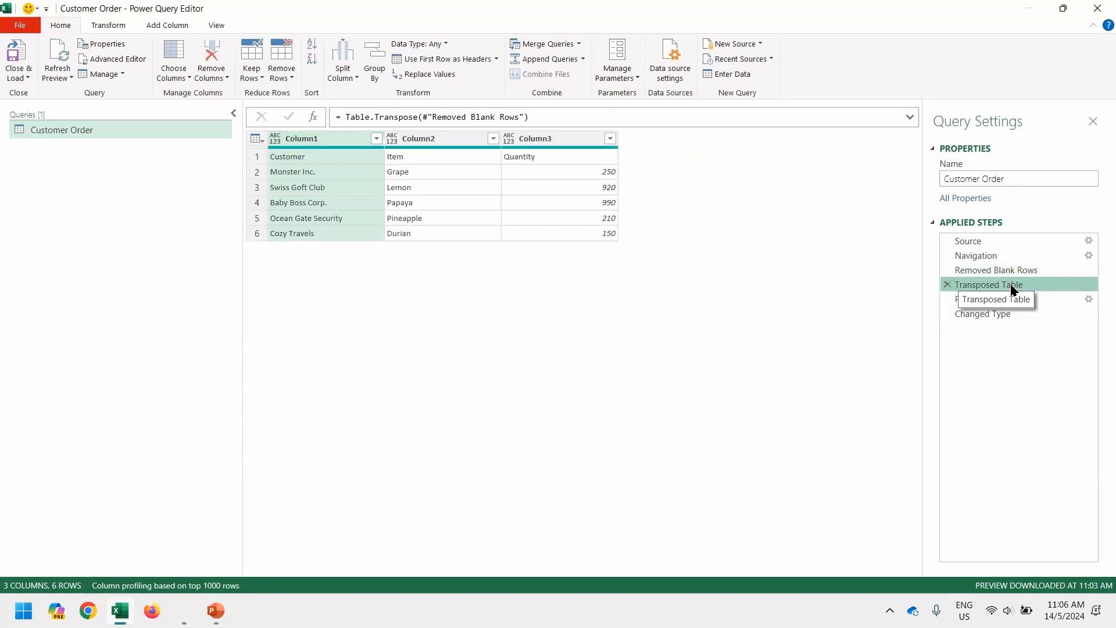
pyautogui.click(1028, 298)
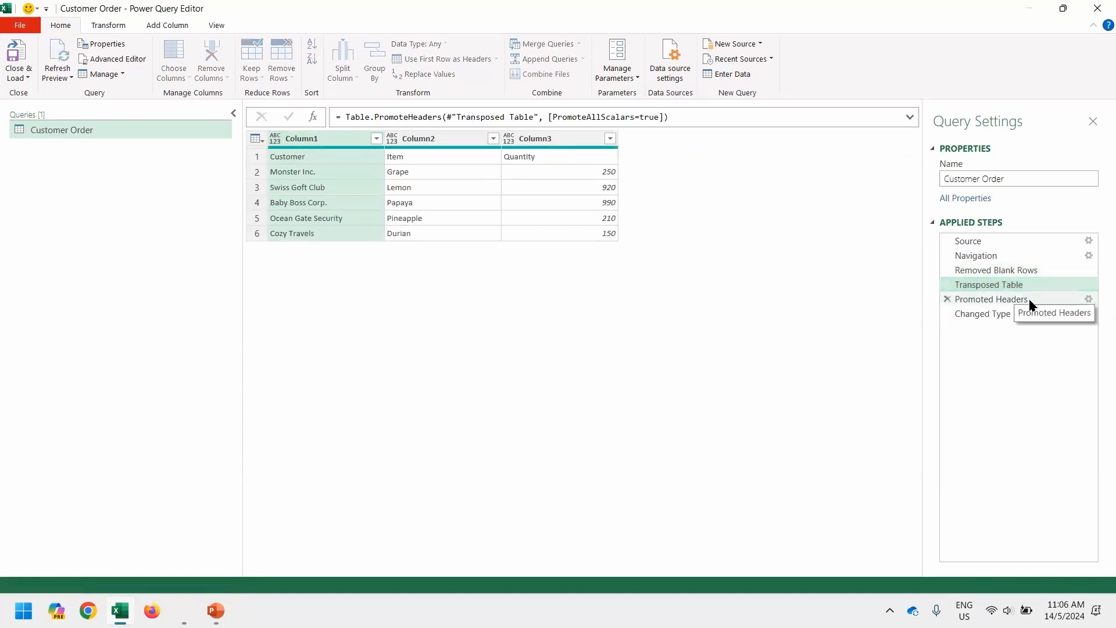
pyautogui.click(1001, 317)
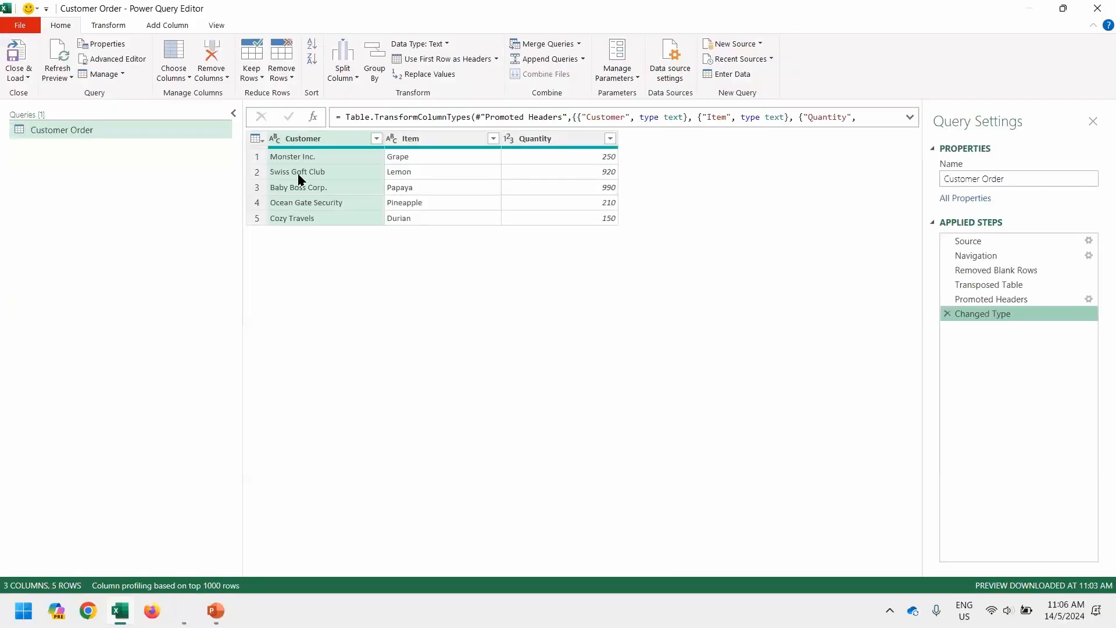
# Close & Load the query, refreshing the Customer Order sheet to five customers including Cozy Travels.
pyautogui.click(23, 56)
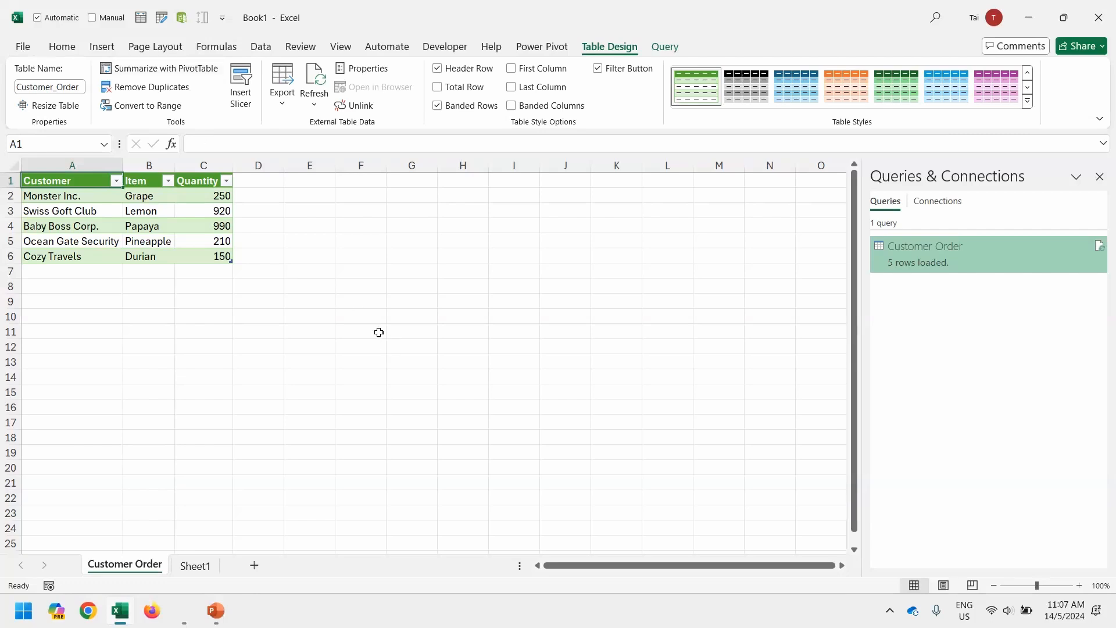
# Launch Power Query Editor from Data > Get Data to reopen the Customer Order query.
pyautogui.click(272, 48)
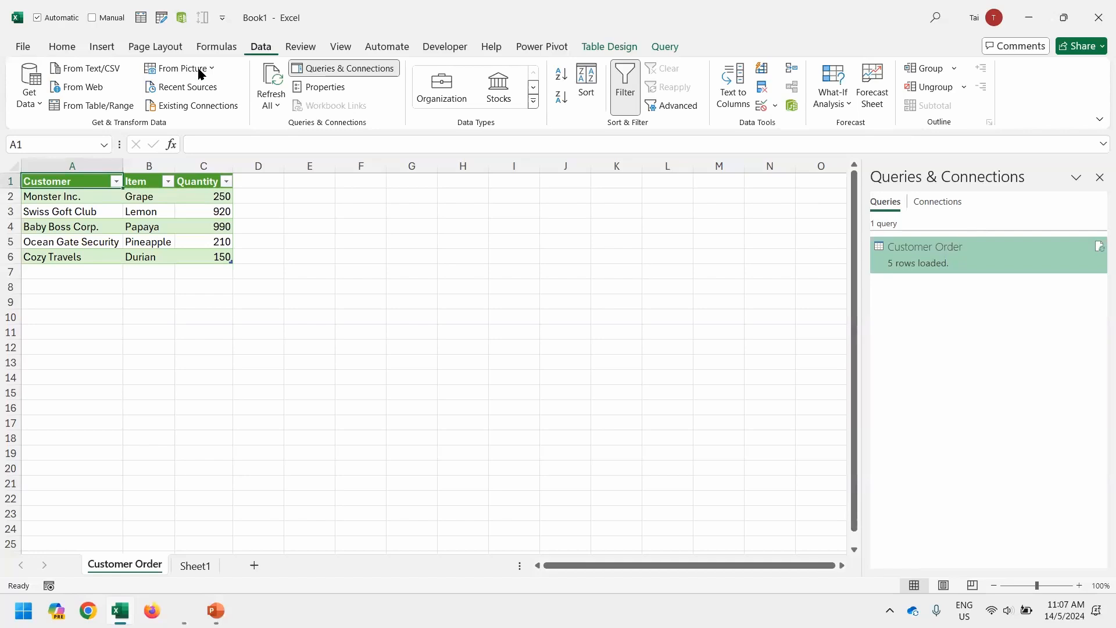
pyautogui.click(34, 103)
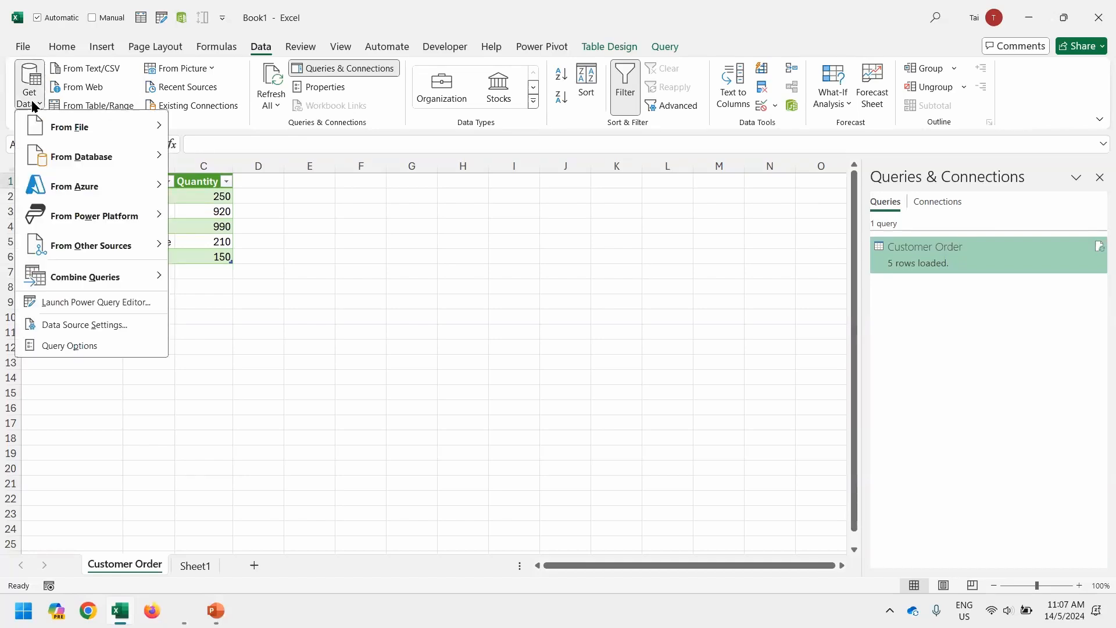
pyautogui.click(78, 302)
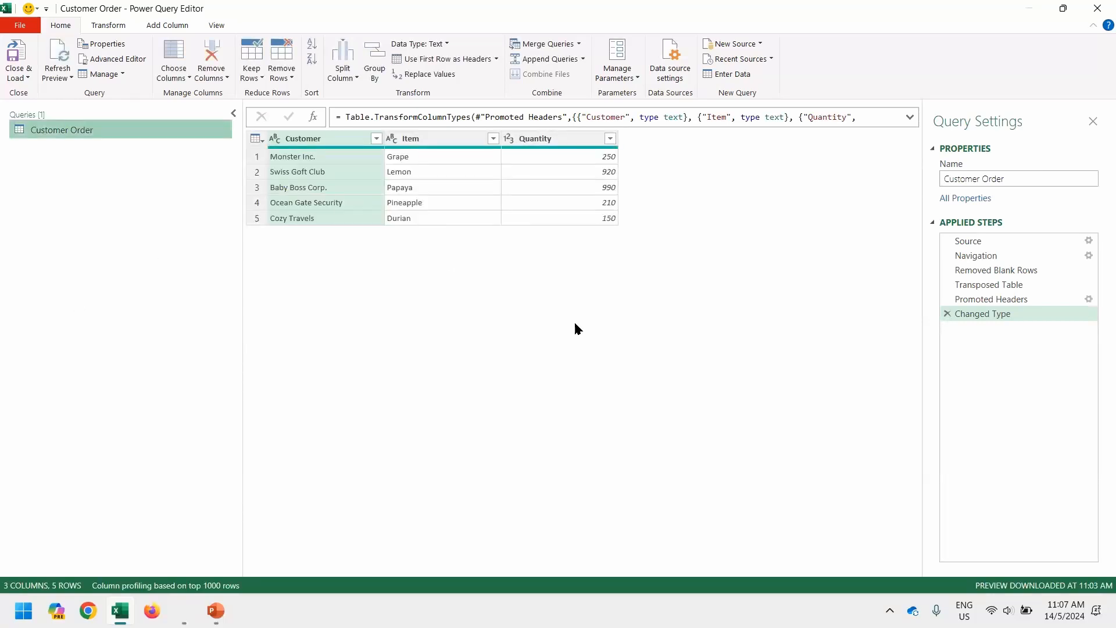
# Check that the Source step points to Customer Order V3.xlsx and close its settings unchanged.
pyautogui.click(1075, 238)
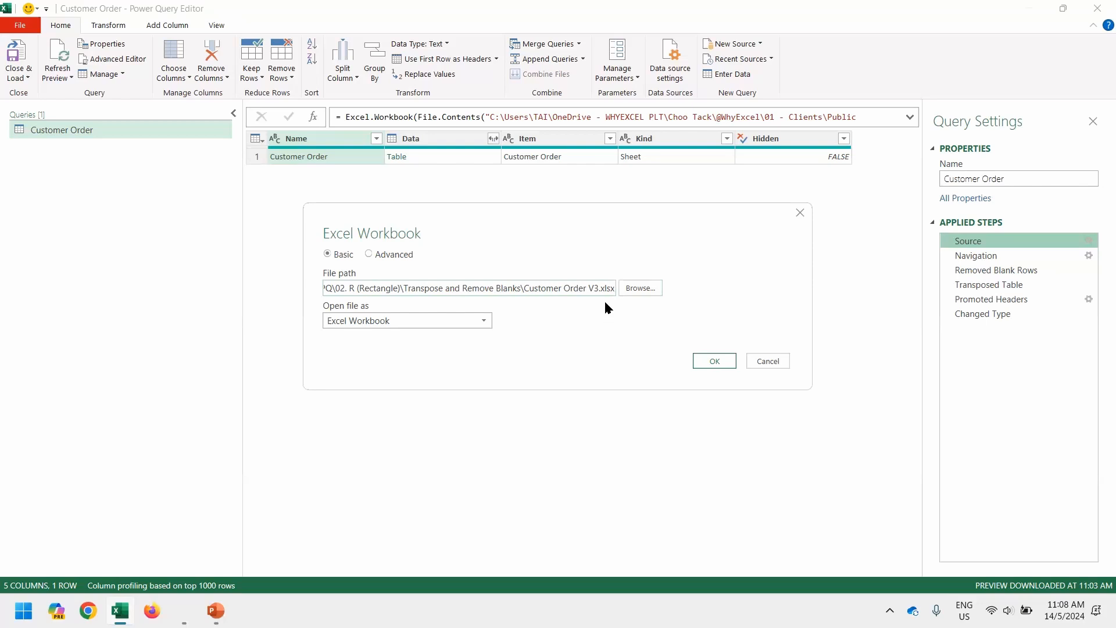
pyautogui.press('Return')
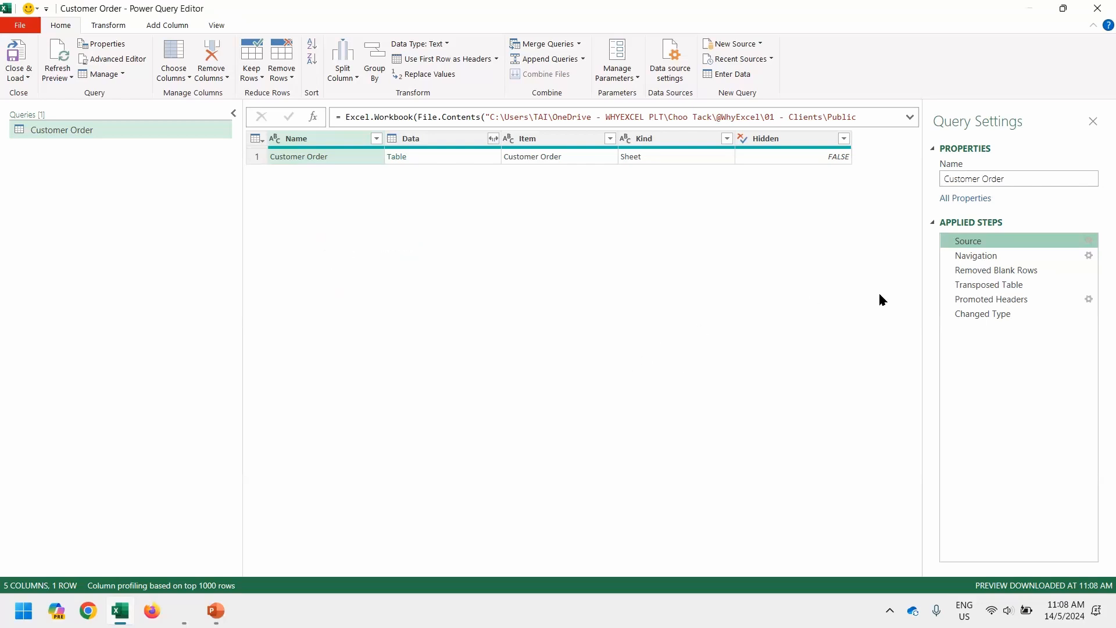
# Preview the Navigation, Removed Blank Rows and Transposed Table steps to reach the 17-row transposed data.
pyautogui.click(999, 257)
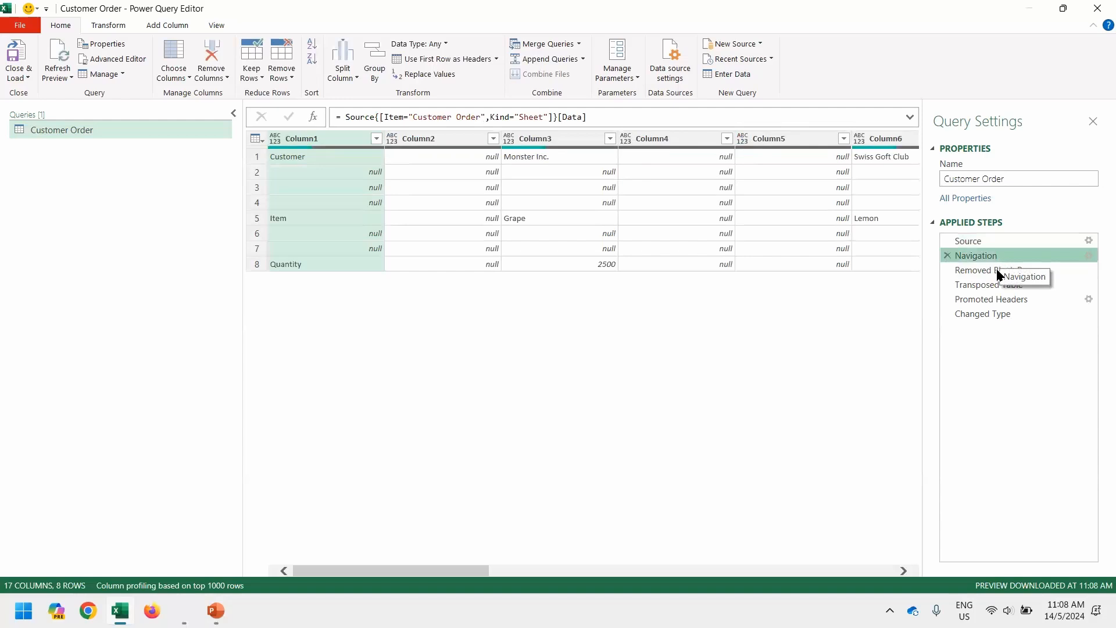
pyautogui.click(997, 271)
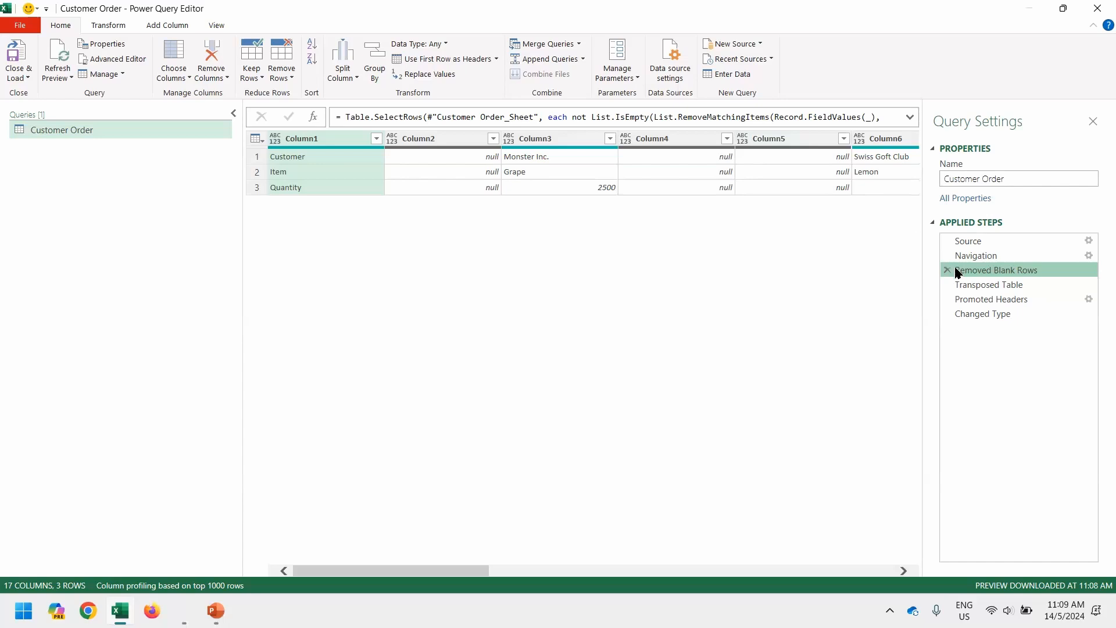
pyautogui.click(968, 287)
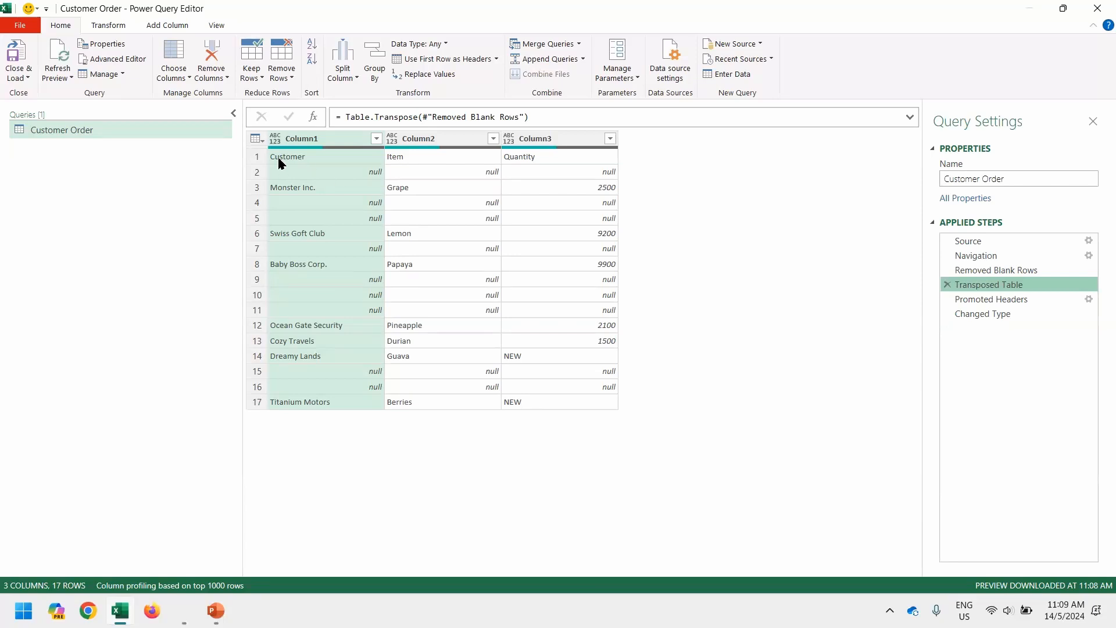
# Filter out (null) values in Column1, then preview the result with promoted Customer, Item, Quantity headers.
pyautogui.click(376, 138)
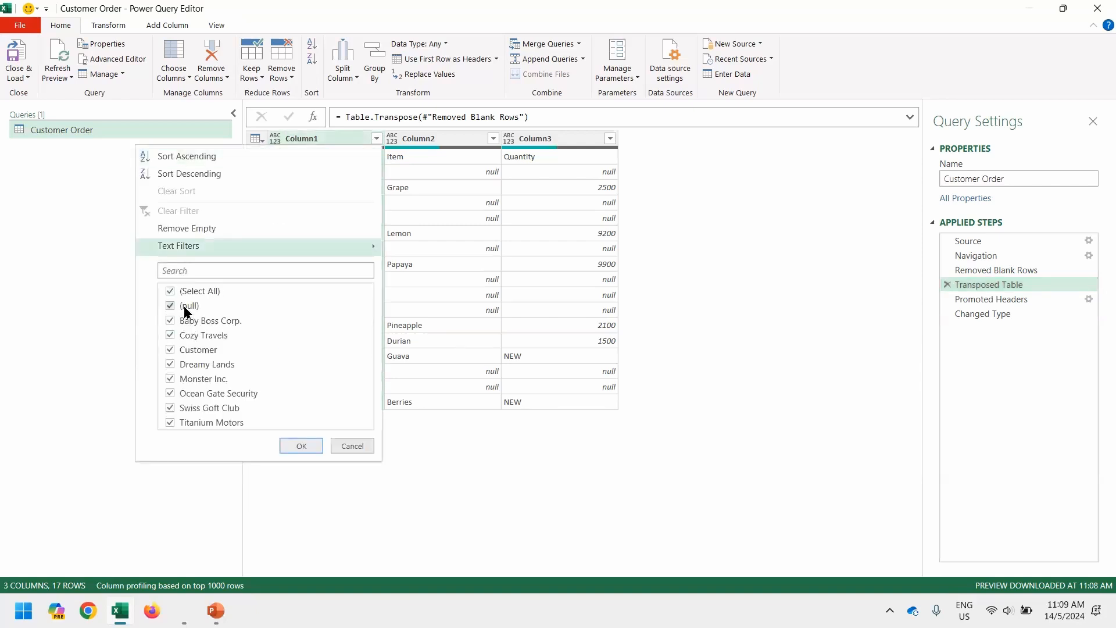
pyautogui.click(185, 308)
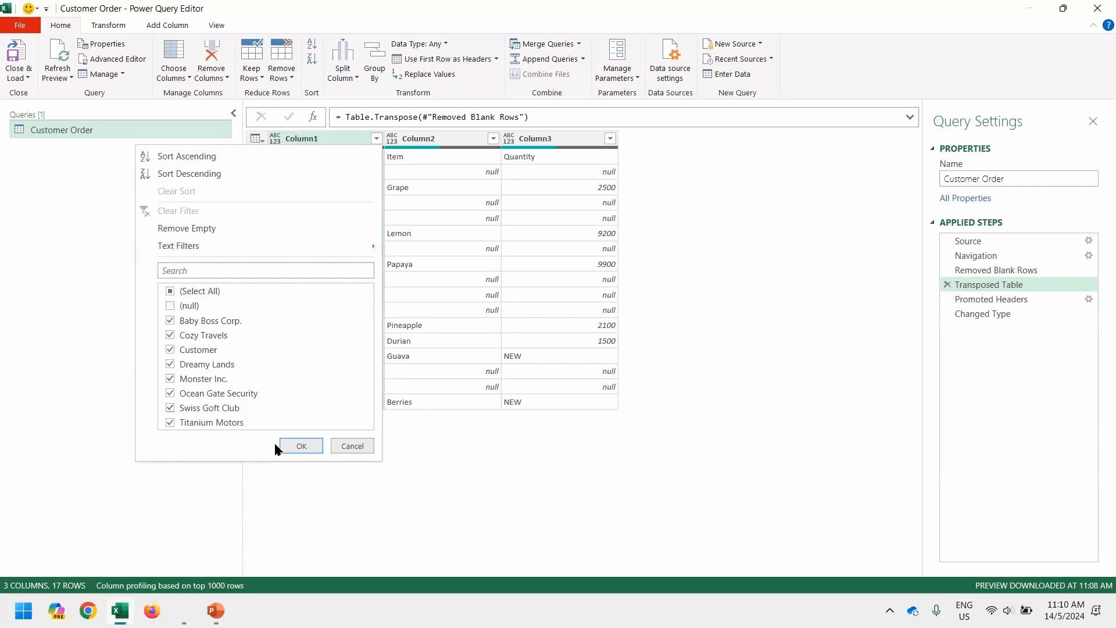
pyautogui.click(296, 445)
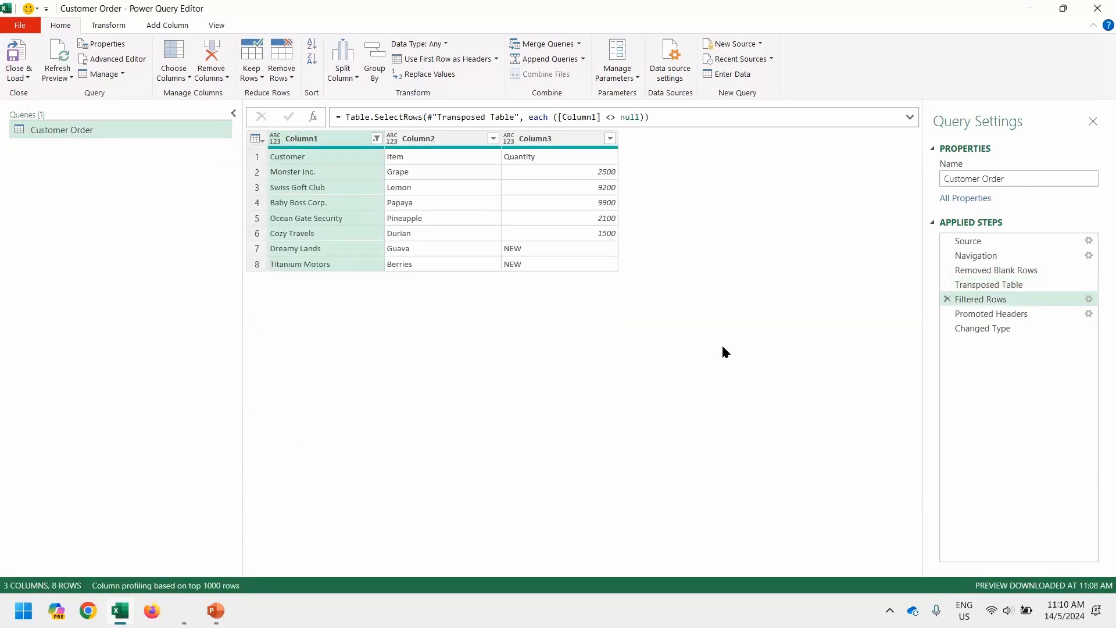
pyautogui.click(1021, 317)
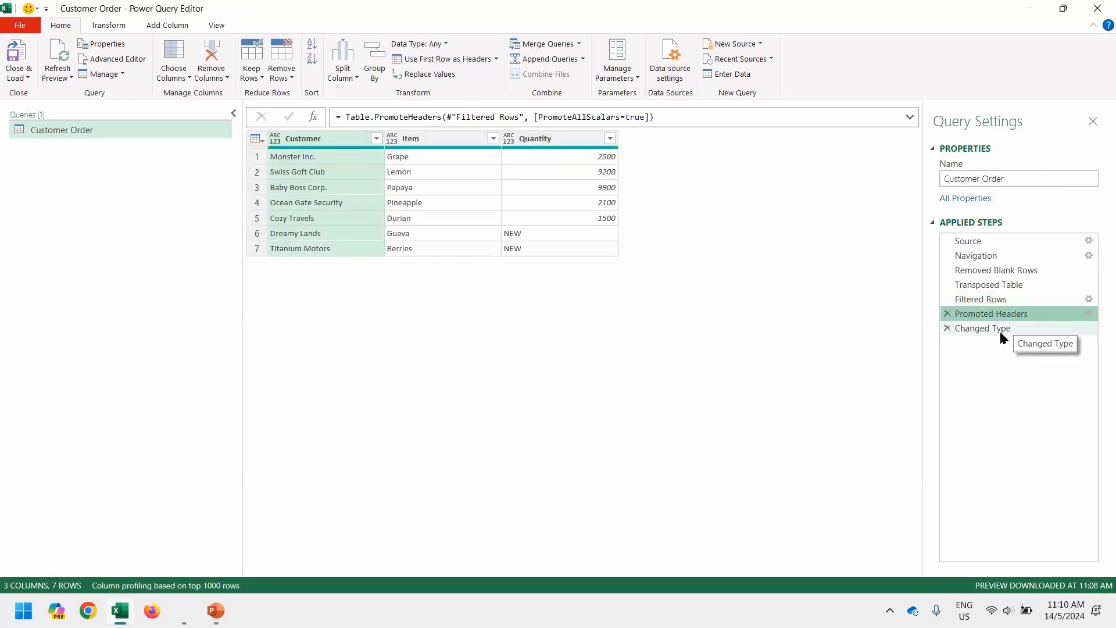
# View the Changed Type step, where Dreamy Lands and Titanium Motors quantities show Error.
pyautogui.click(1000, 329)
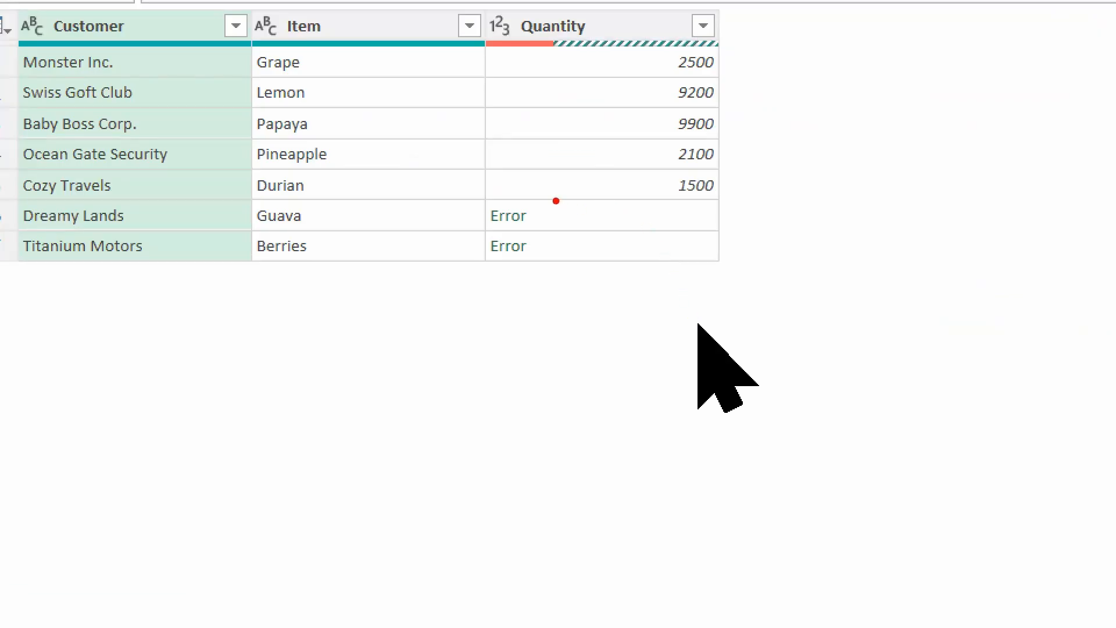
pyautogui.moveTo(556, 202); pyautogui.dragTo(479, 259)
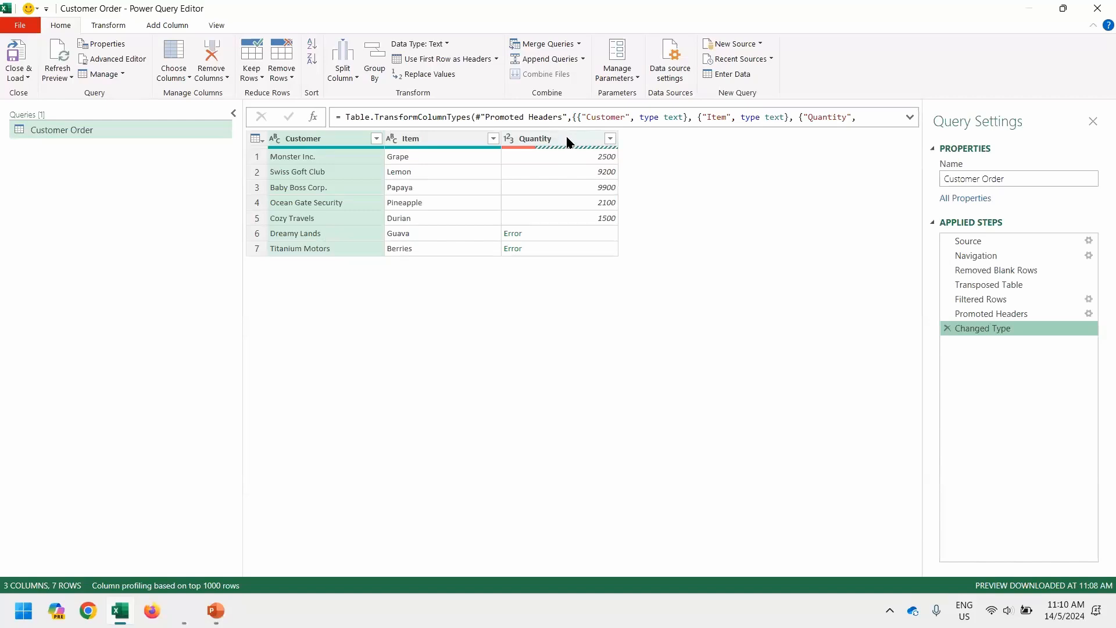
# Replace errors in the Quantity column with 0 via the column's Replace Errors option.
pyautogui.rightClick(568, 142)
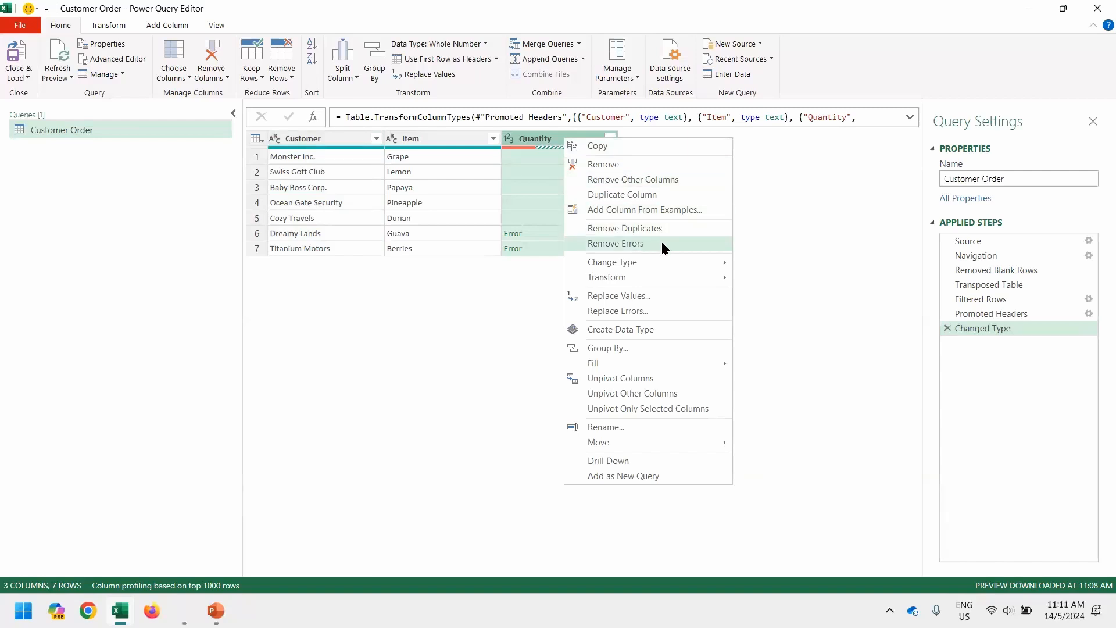
pyautogui.click(669, 311)
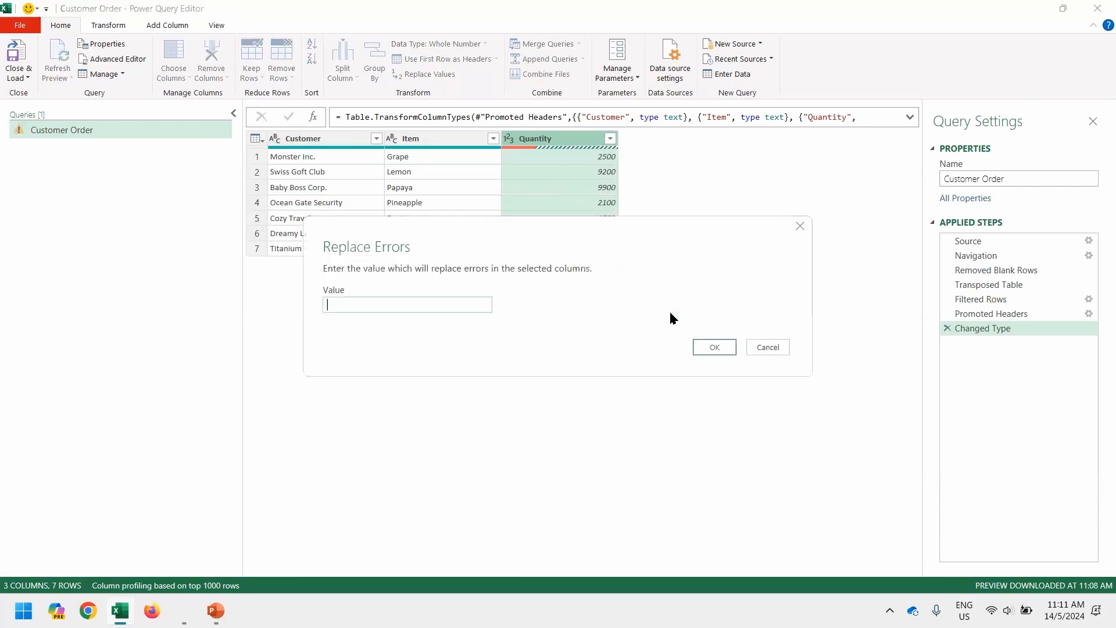
pyautogui.write('0')
pyautogui.press('Return')
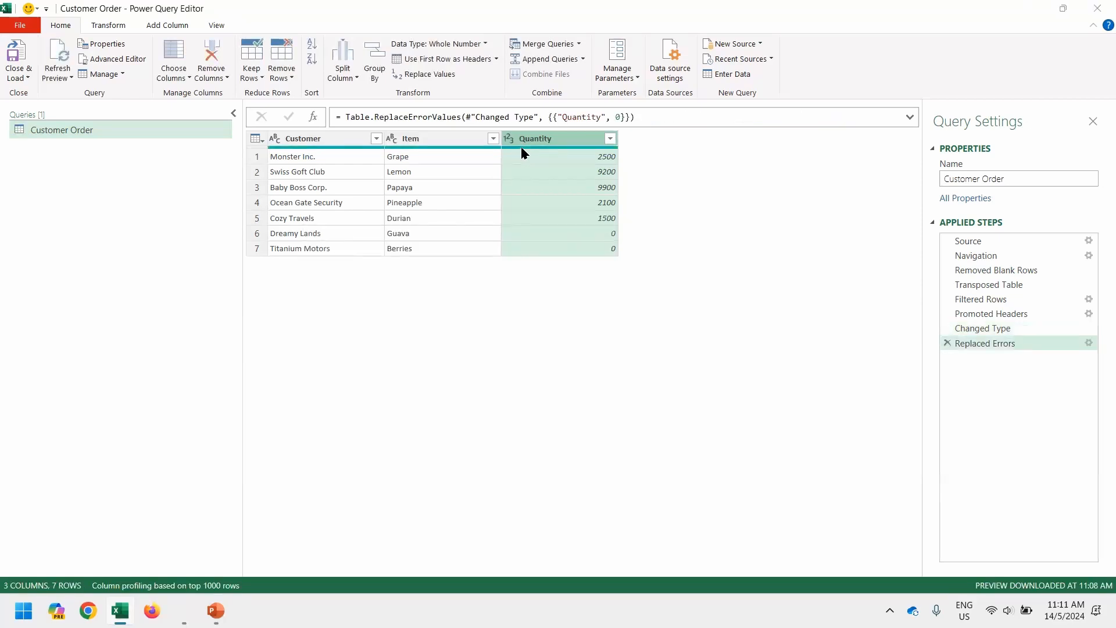
pyautogui.moveTo(521, 152)
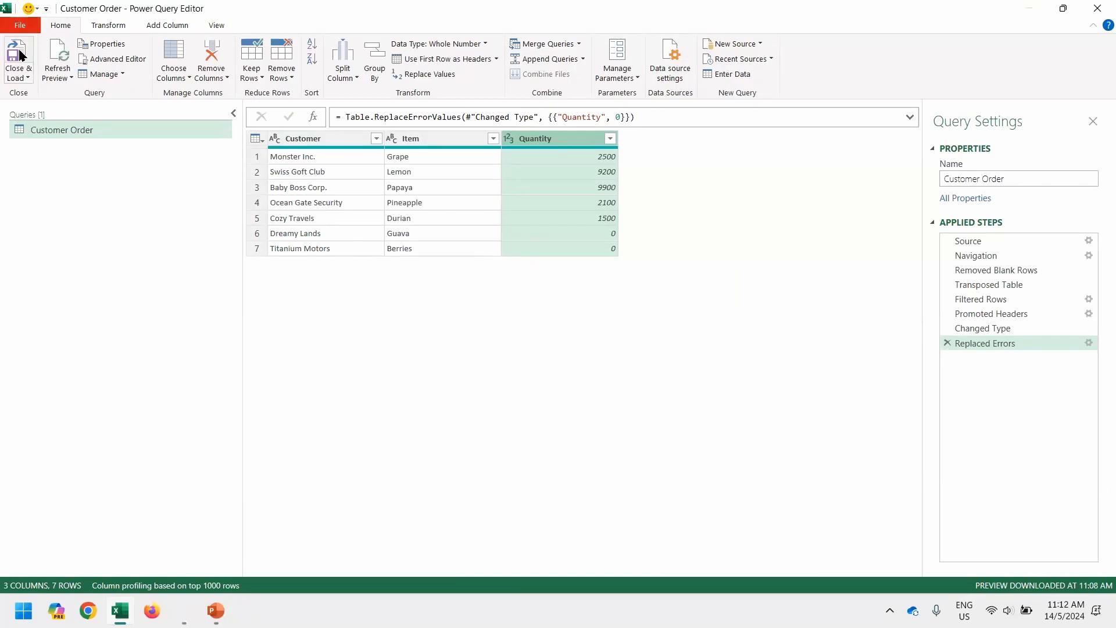
# Close & Load the query to the Customer Order sheet, then type v1, v2 and v3.
pyautogui.click(21, 55)
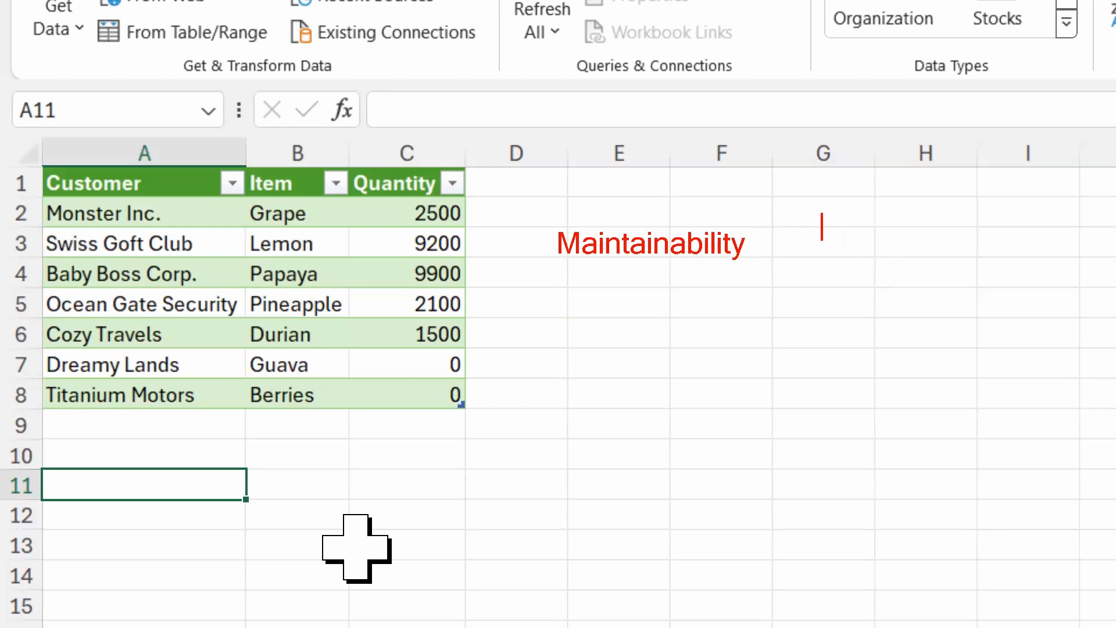
pyautogui.write('v1')
pyautogui.press('Return')
pyautogui.write('v2')
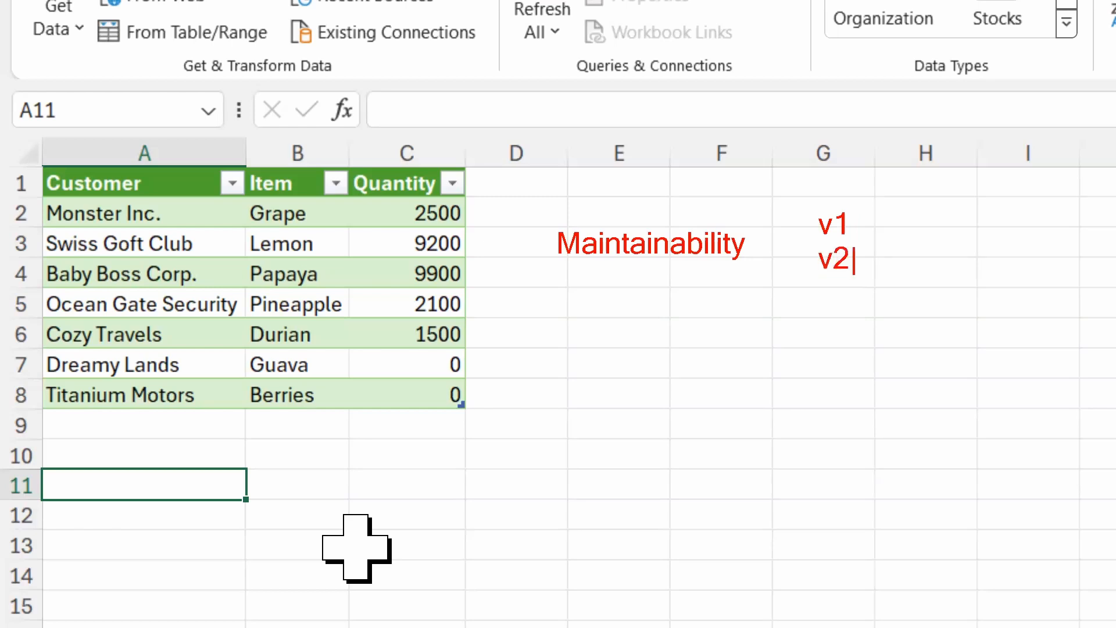
pyautogui.press('Return')
pyautogui.write('v3')
pyautogui.press('Escape')
# Inspect the loaded seven-row table, then switch windows with Alt+Tab.
pyautogui.moveTo(799, 302); pyautogui.dragTo(799, 217)
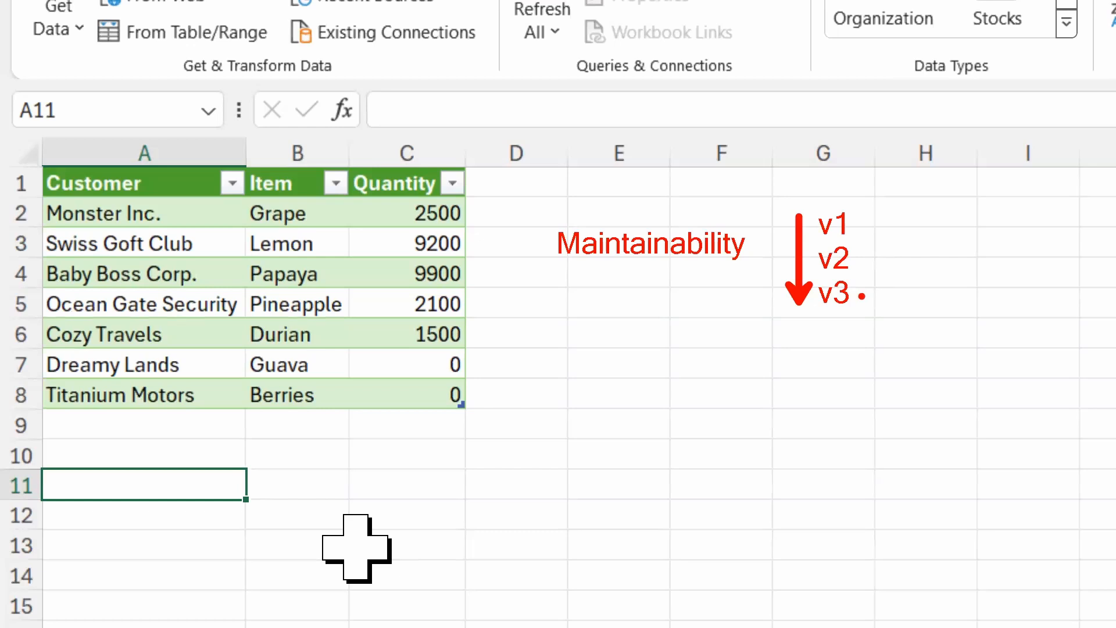
pyautogui.moveTo(862, 297)
pyautogui.mouseDown()
pyautogui.moveTo(921, 273)
pyautogui.moveTo(869, 228)
pyautogui.moveTo(850, 227)
pyautogui.moveTo(870, 244)
pyautogui.mouseUp()
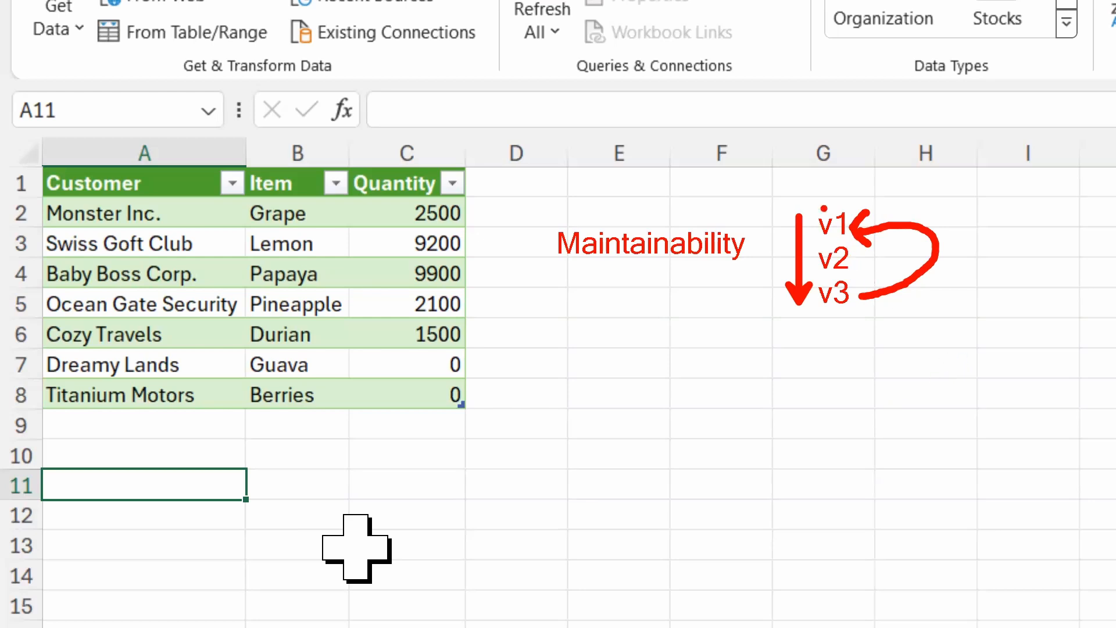
pyautogui.moveTo(808, 196); pyautogui.dragTo(856, 321)
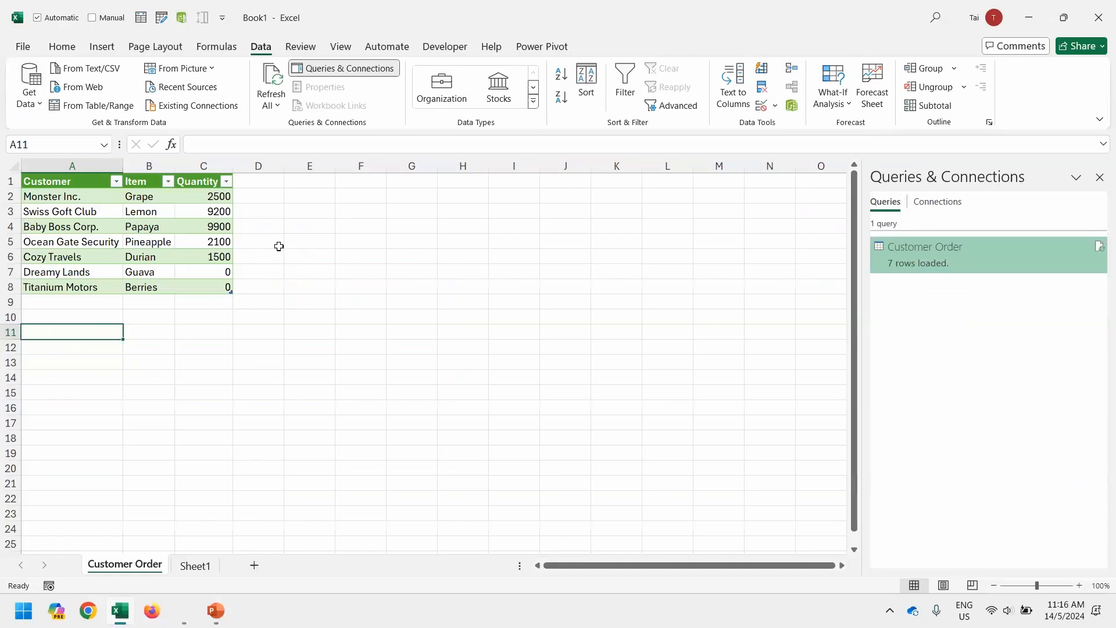
pyautogui.hotkey('alt', 'Tab')
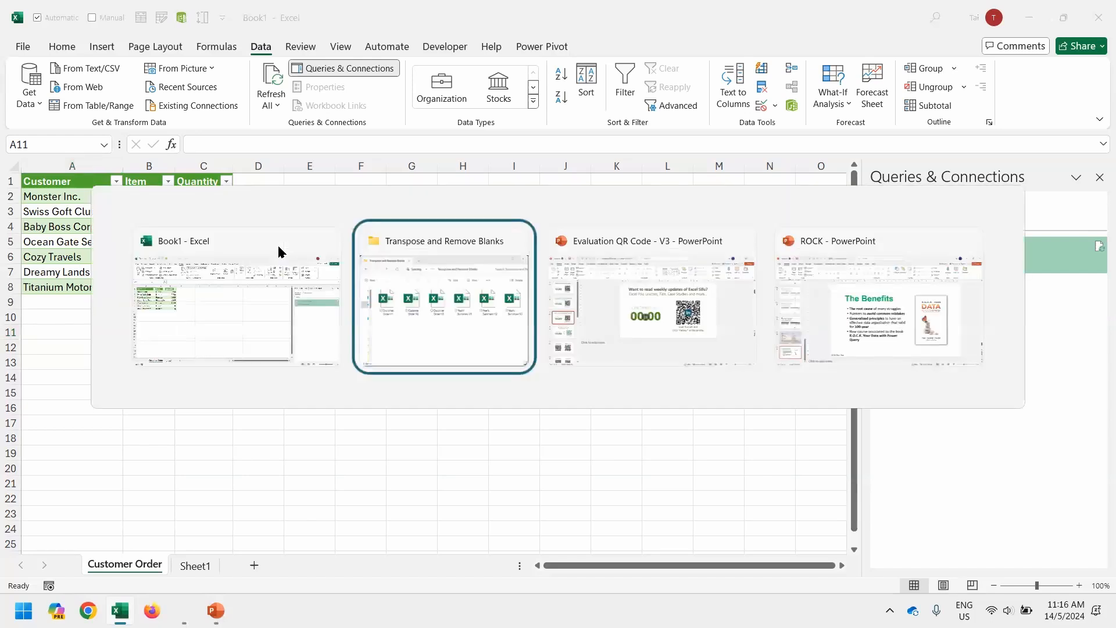